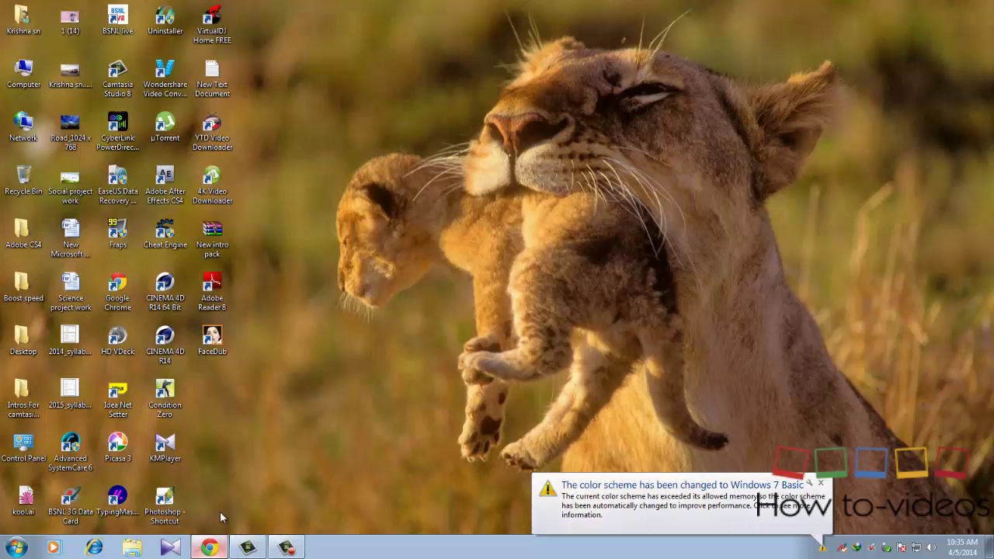
- Copy the 4shared download link from the New Text Document note, then close Notepad
left_click(209, 547)
key("super+d")
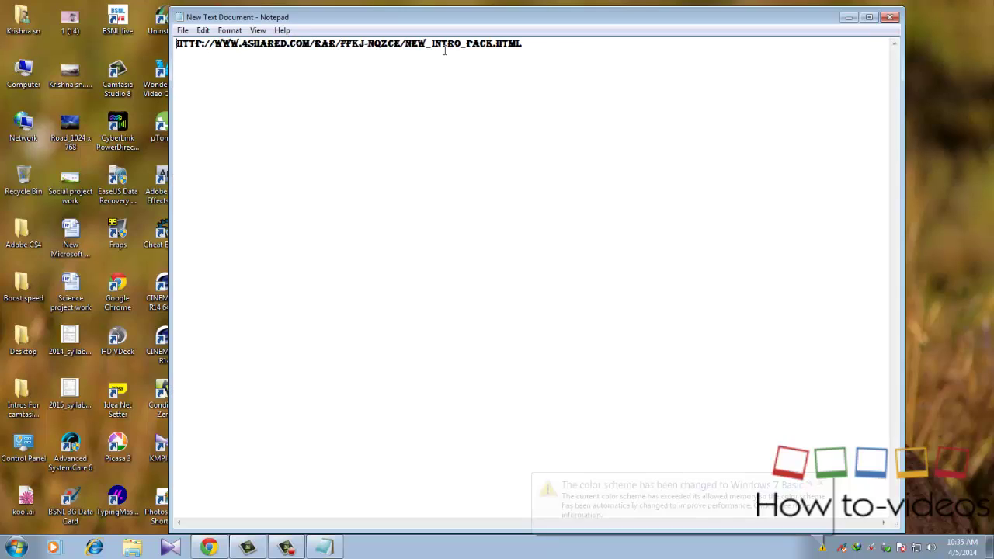
left_click_drag(584, 44, 179, 43)
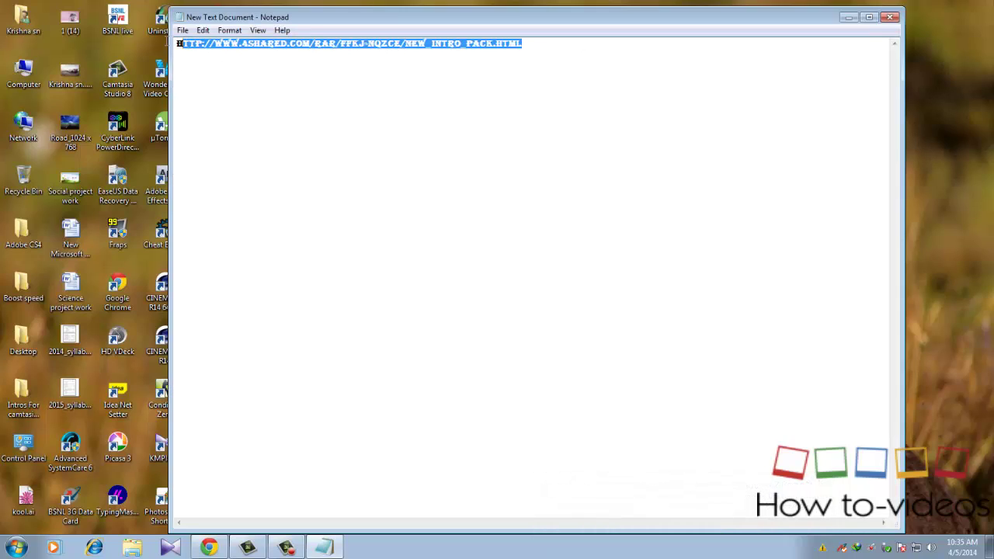
right_click(220, 44)
left_click(255, 86)
left_click(885, 21)
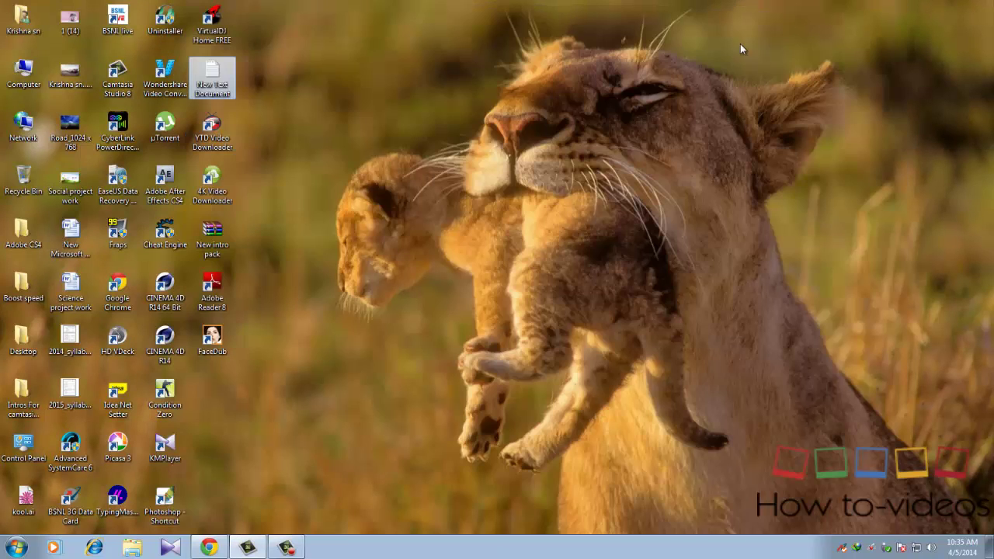
- Paste the copied 4shared link into Chrome's address bar and load the page
left_click(209, 548)
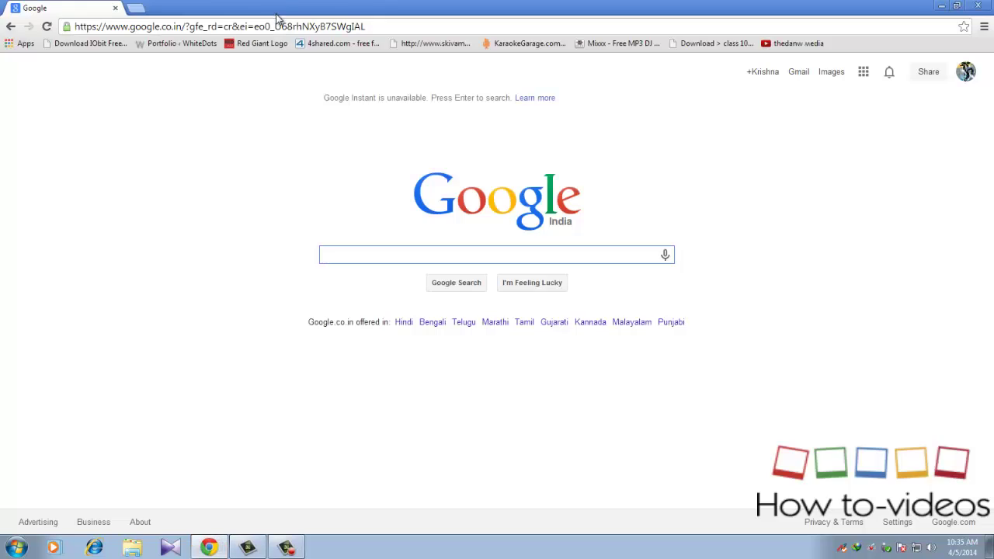
left_click(273, 27)
key("BackSpace")
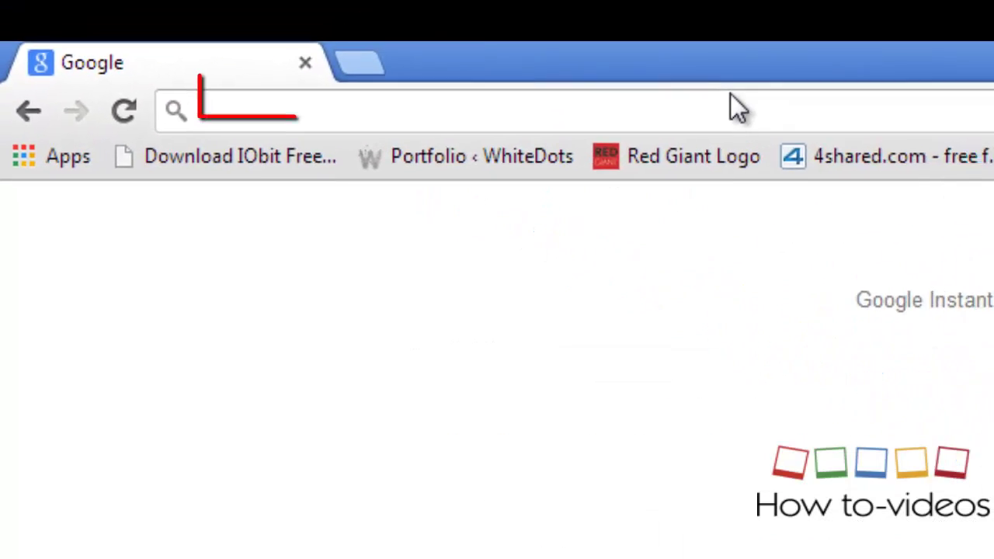
key("ctrl+v")
key("Return")
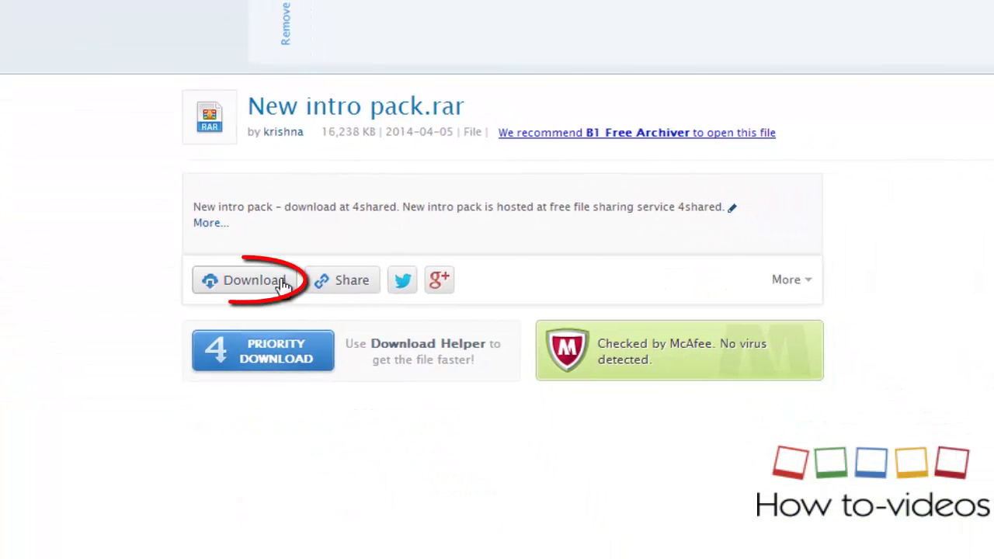
- Start the free download of New intro pack.rar, then cancel it and close the download dialog
left_click(284, 286)
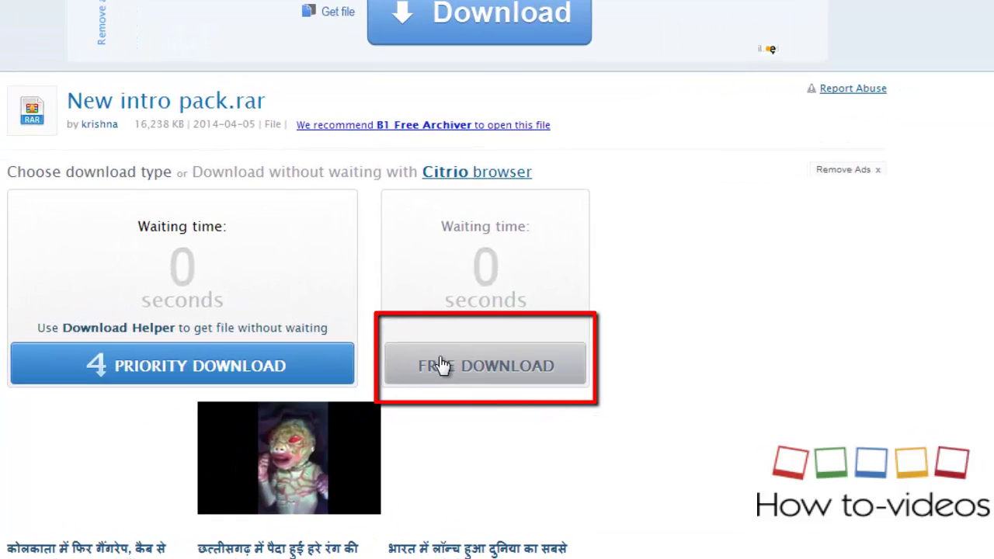
left_click(441, 365)
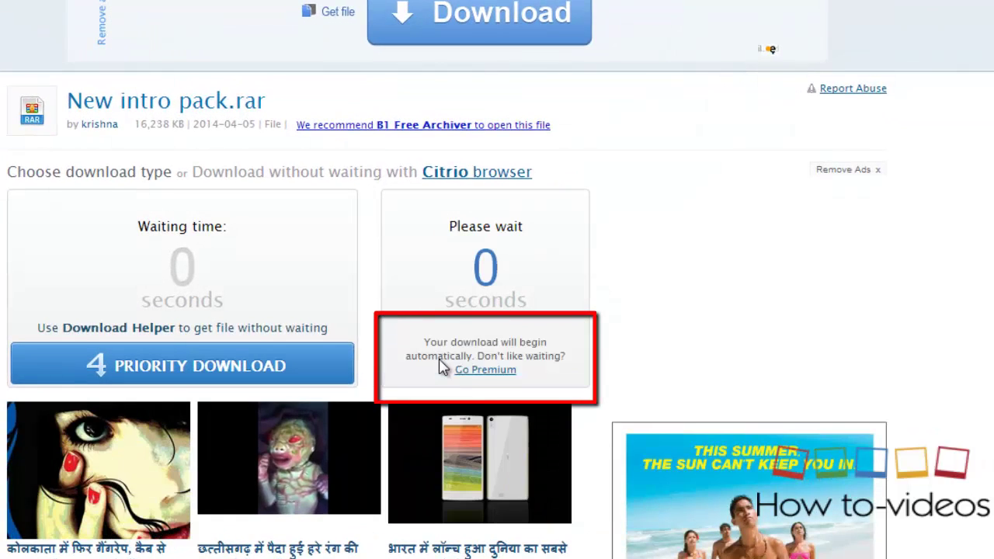
left_click(449, 375)
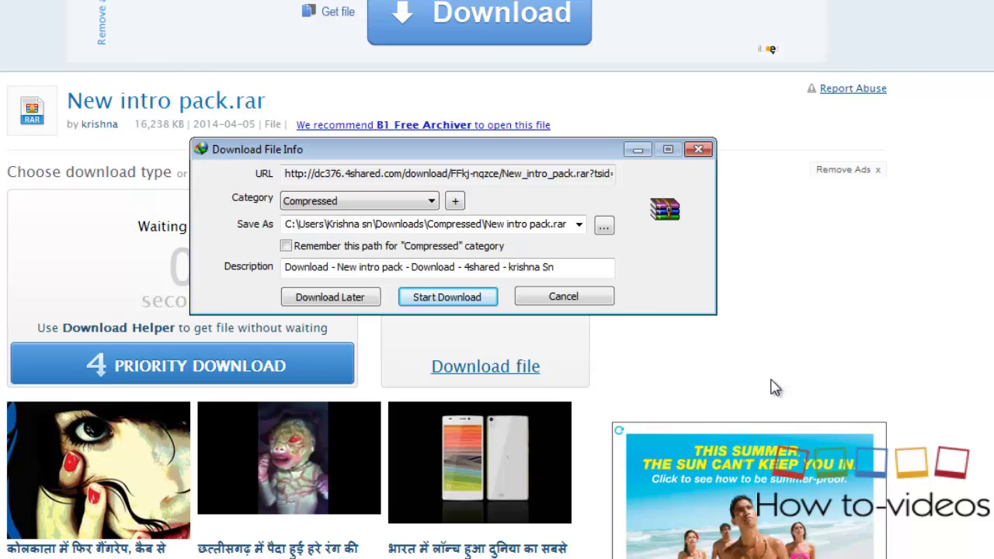
key("Return")
left_click(498, 295)
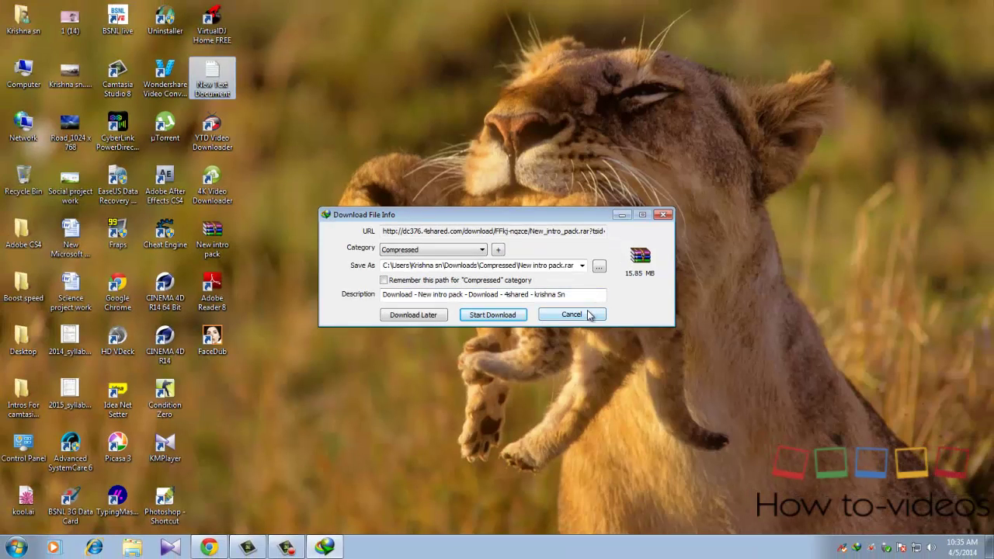
left_click(588, 316)
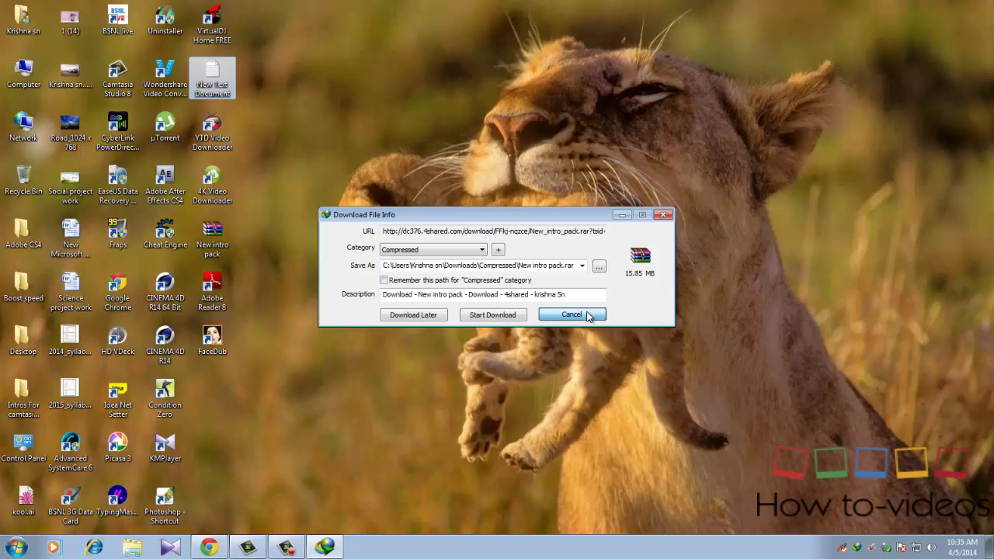
left_click(588, 316)
- Extract the New intro pack folder to the desktop, confirming the archive password
left_click(611, 313)
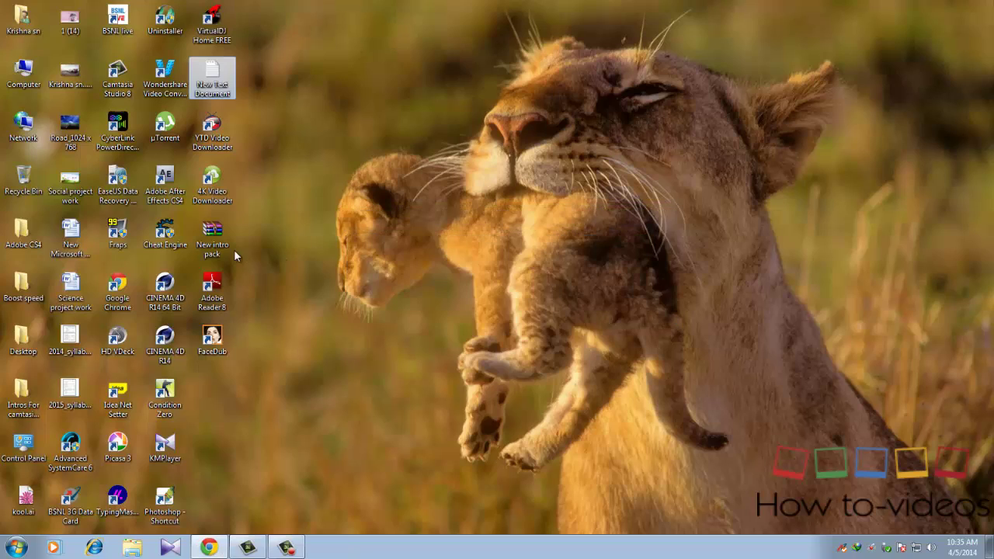
left_click_drag(233, 248, 206, 365)
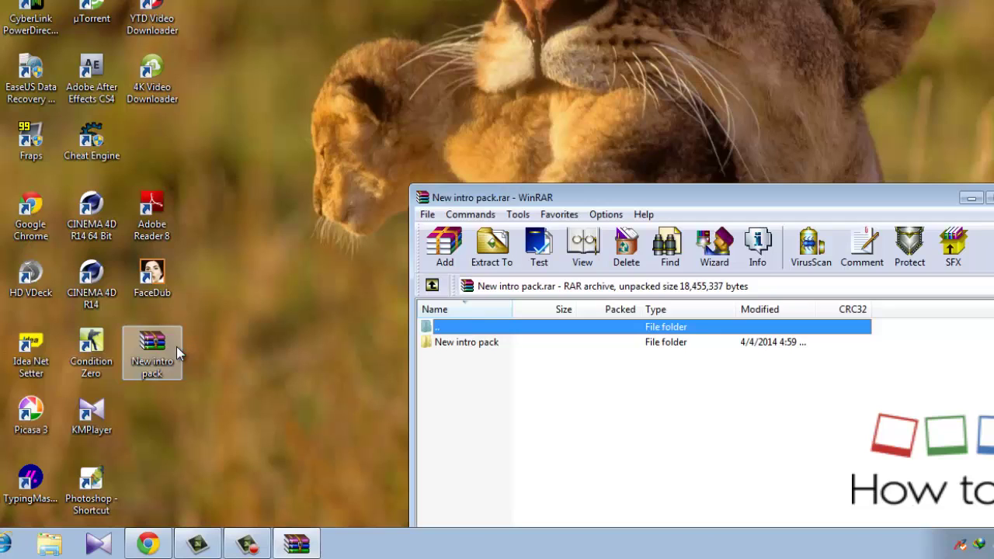
left_click_drag(460, 350, 437, 341)
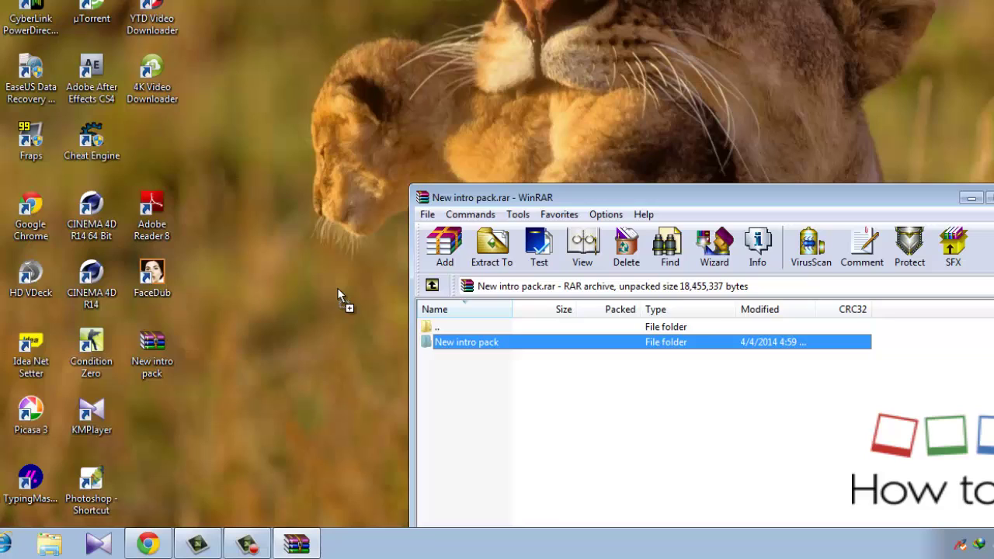
left_click_drag(337, 287, 318, 284)
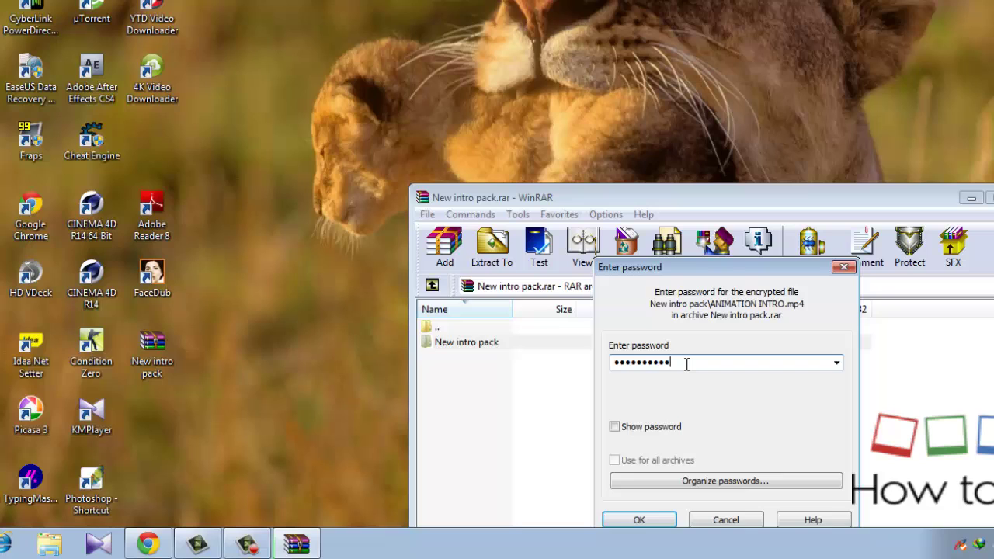
key("Return")
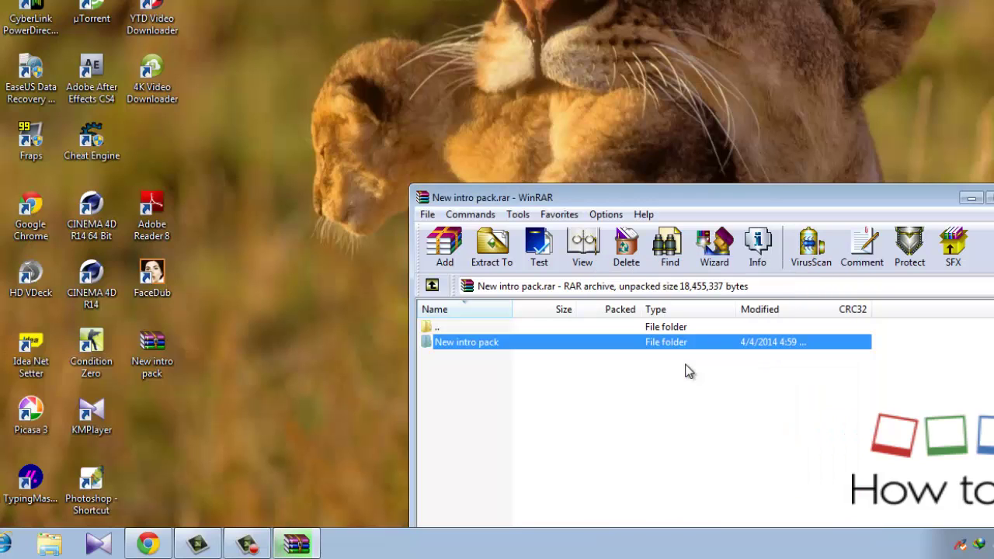
left_click_drag(353, 226, 184, 167)
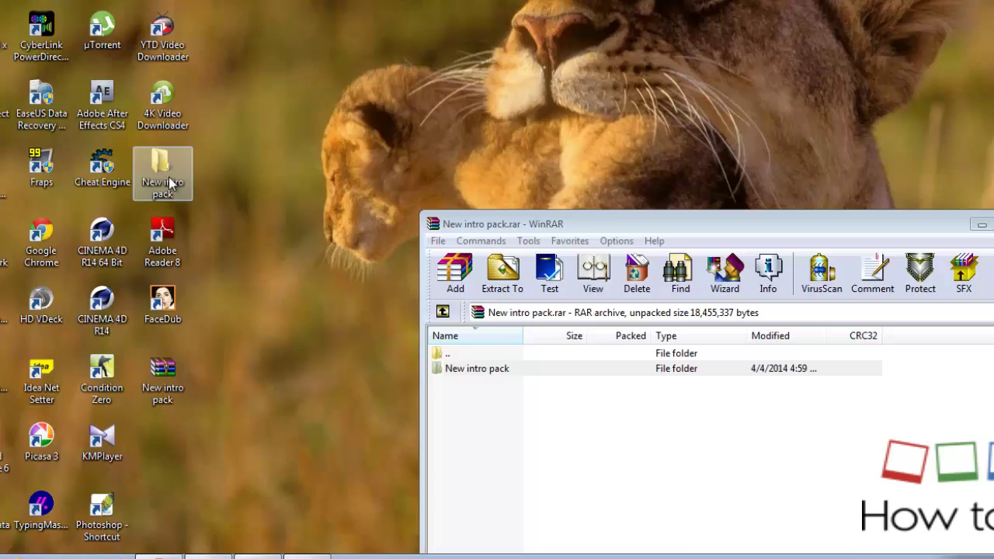
- Open the New intro pack folder and preview the glass break template and MAJESTIC SLIDE intros
double_click(152, 140)
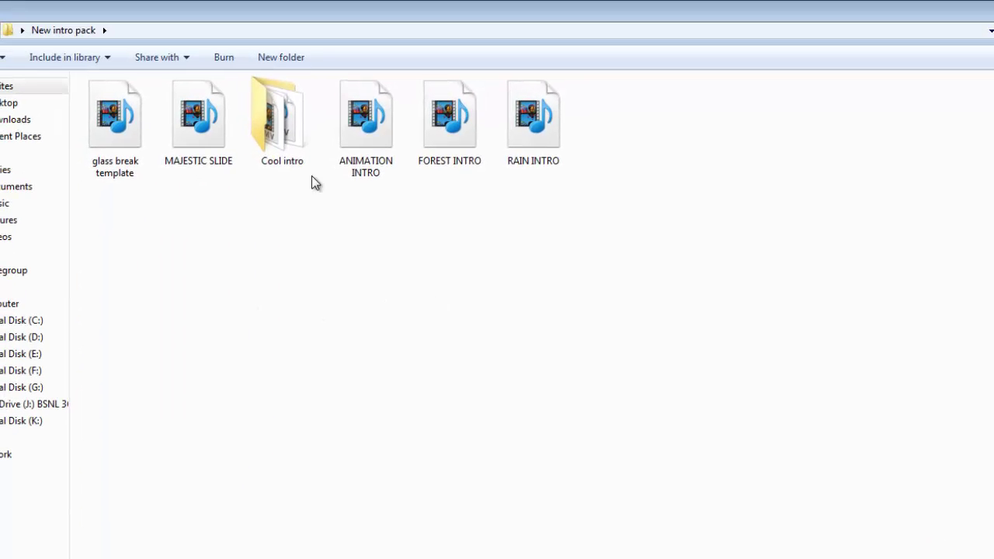
left_click(100, 144)
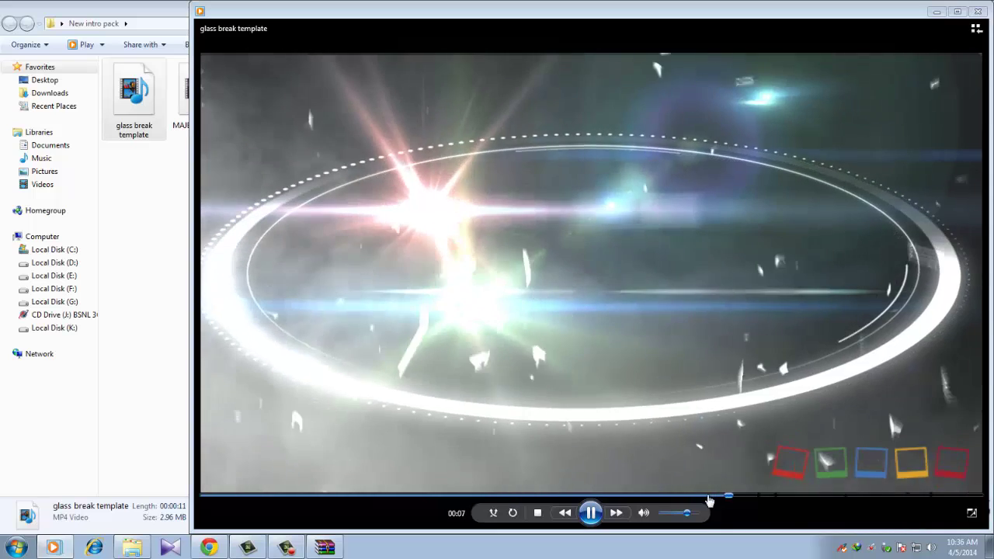
left_click(948, 497)
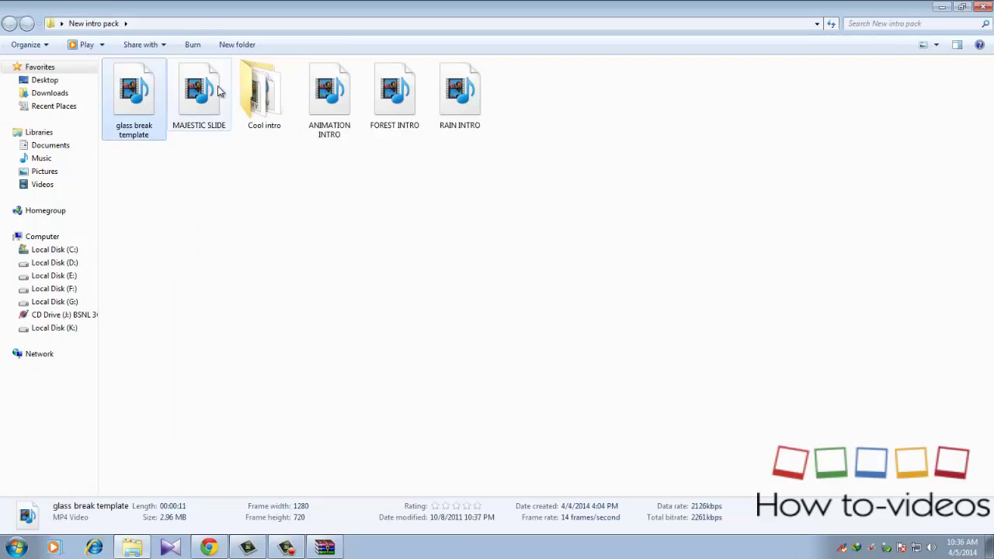
double_click(210, 92)
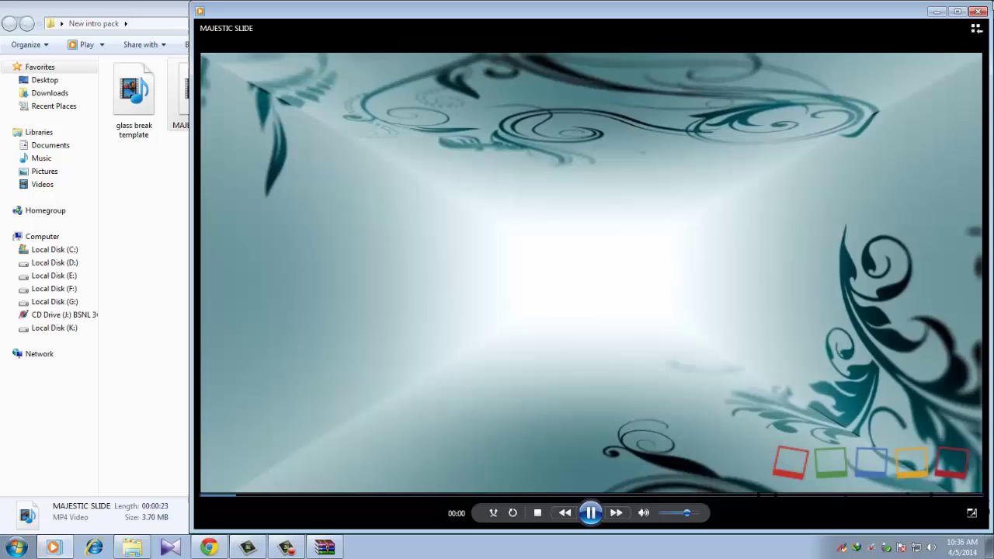
left_click(978, 13)
- Preview the ANIMATION INTRO, FOREST INTRO and RAIN INTRO videos, then close the folder window
left_click(282, 124)
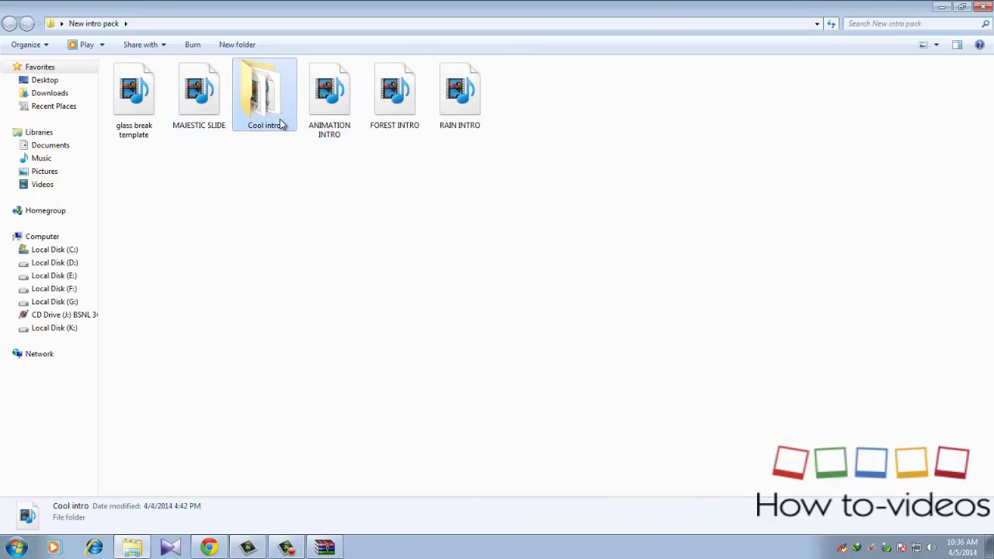
double_click(348, 127)
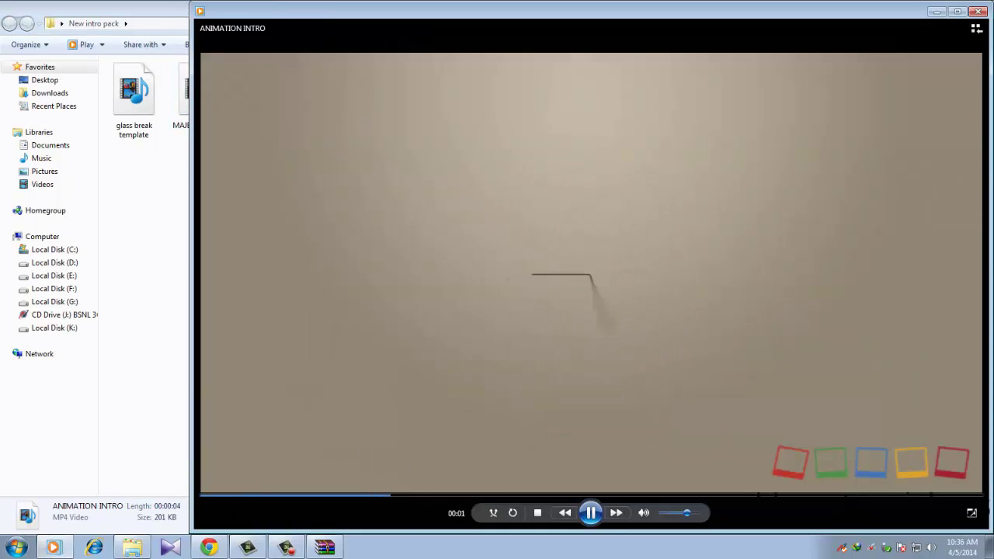
left_click(977, 11)
double_click(390, 116)
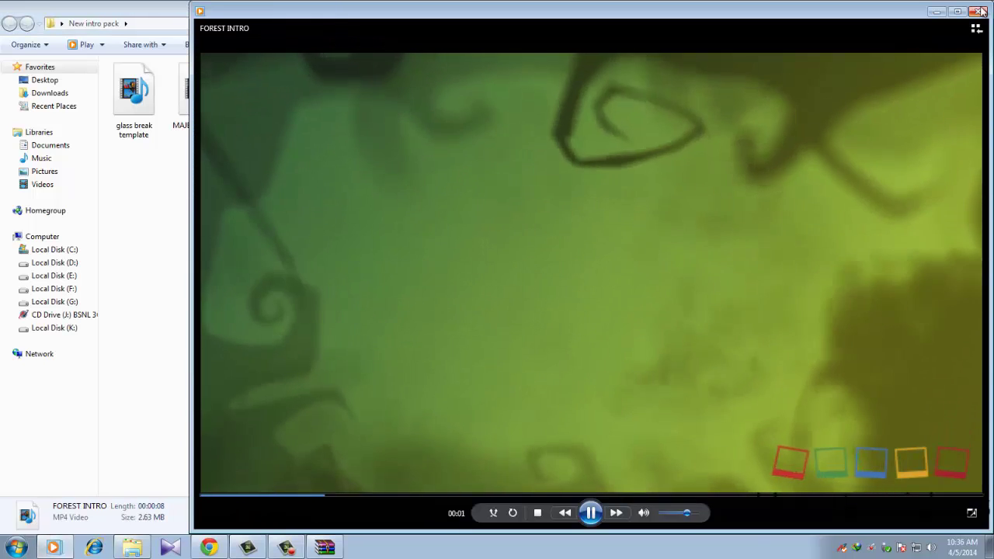
left_click(977, 11)
double_click(469, 115)
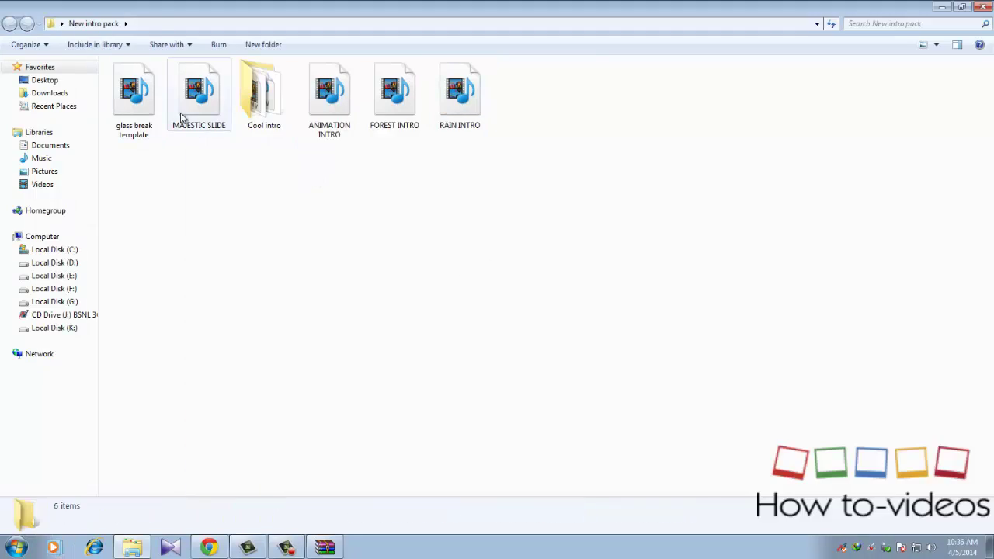
left_click(983, 7)
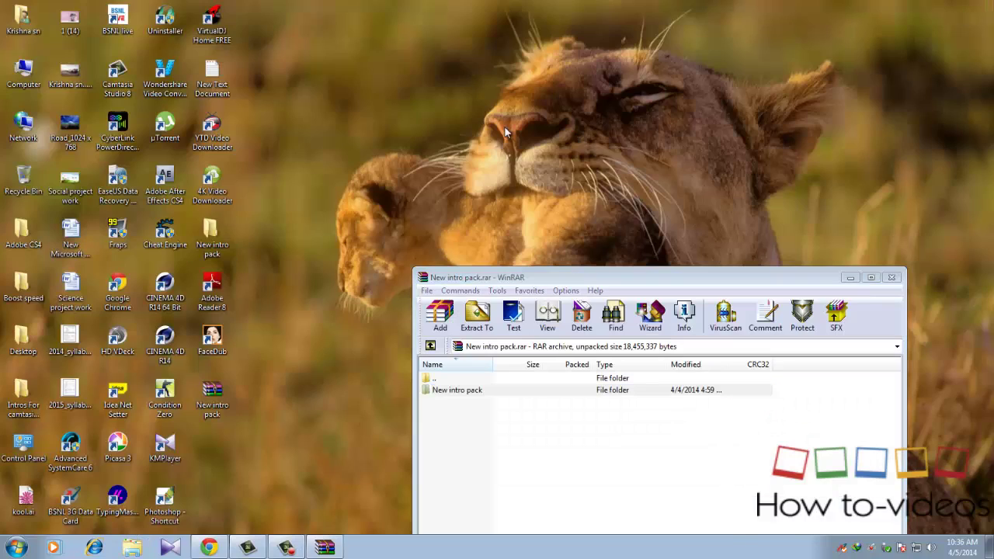
- Maximize Camtasia and import clip.wmv from Desktop > New intro pack > Cool intro
left_click(253, 548)
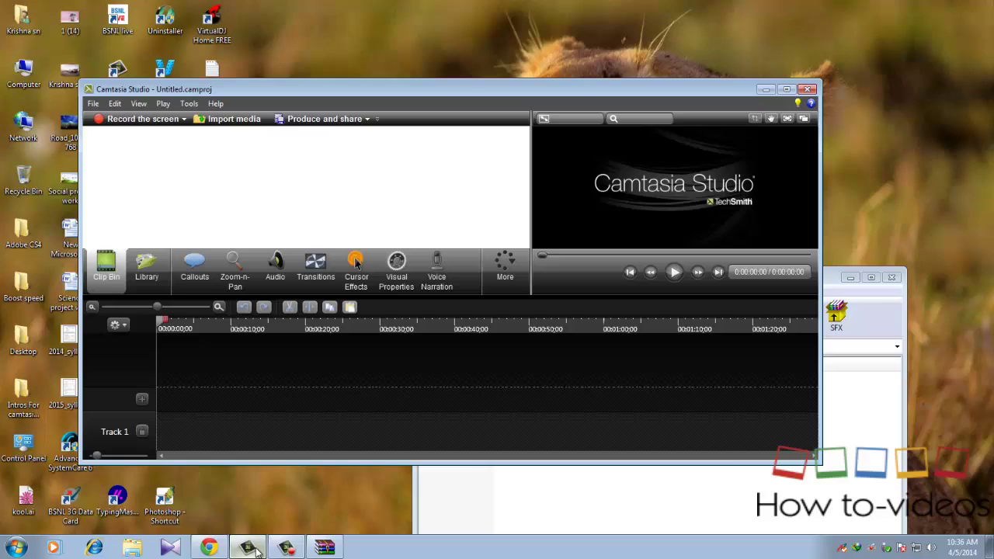
left_click(785, 90)
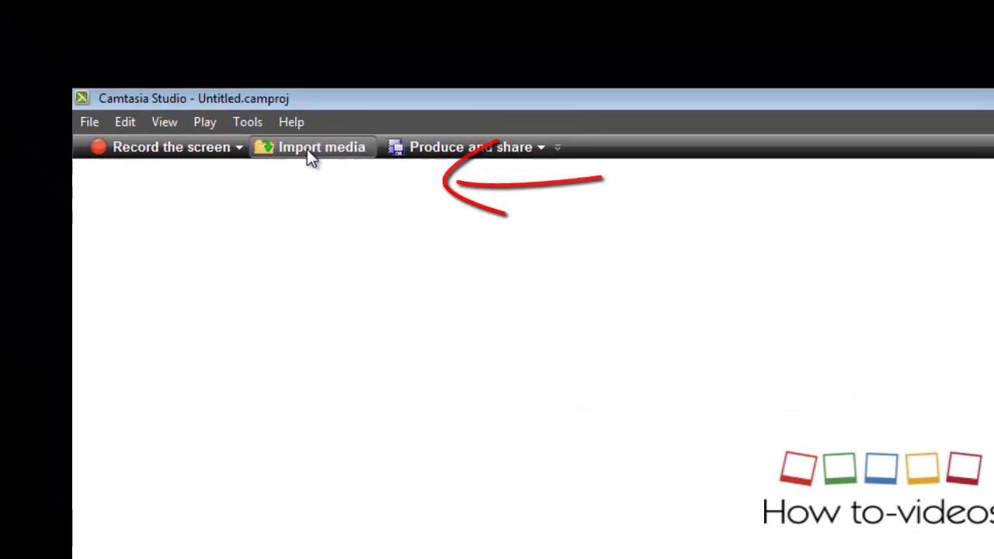
left_click(333, 164)
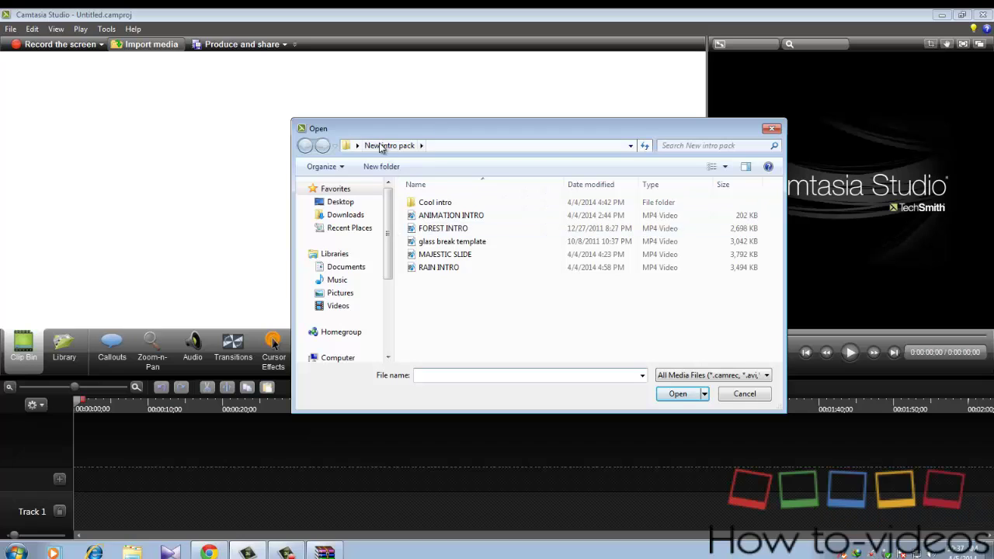
left_click(367, 208)
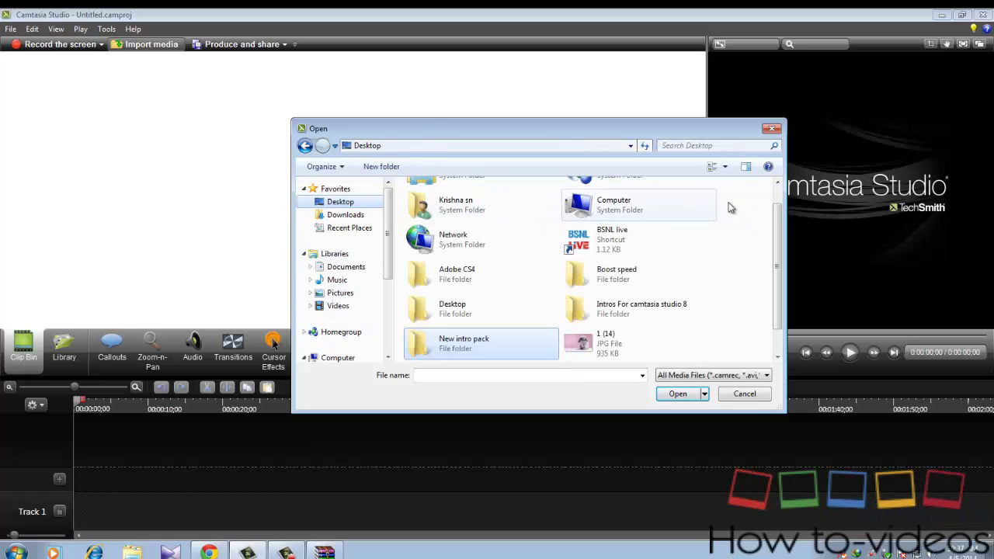
scroll(482, 310, "down", 1)
double_click(480, 311)
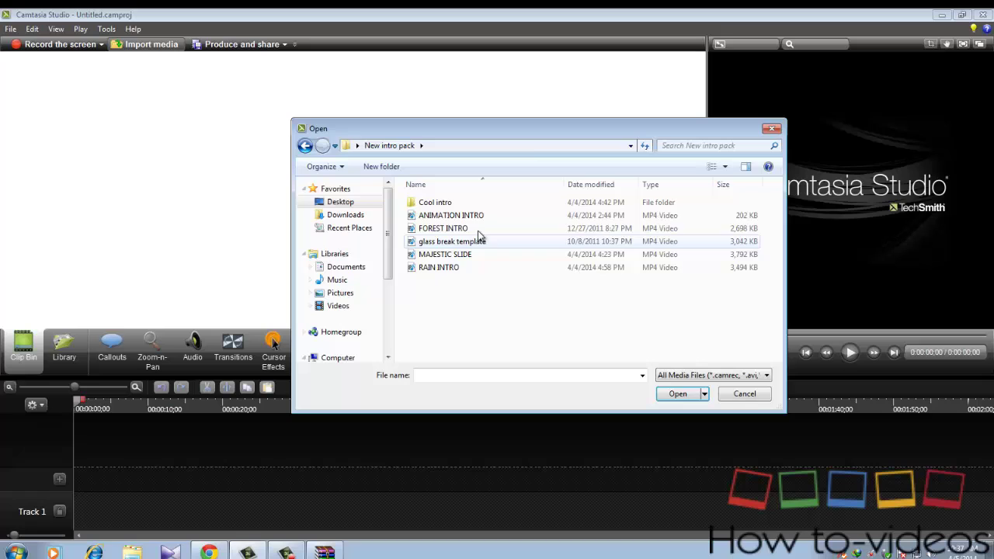
left_click(454, 215)
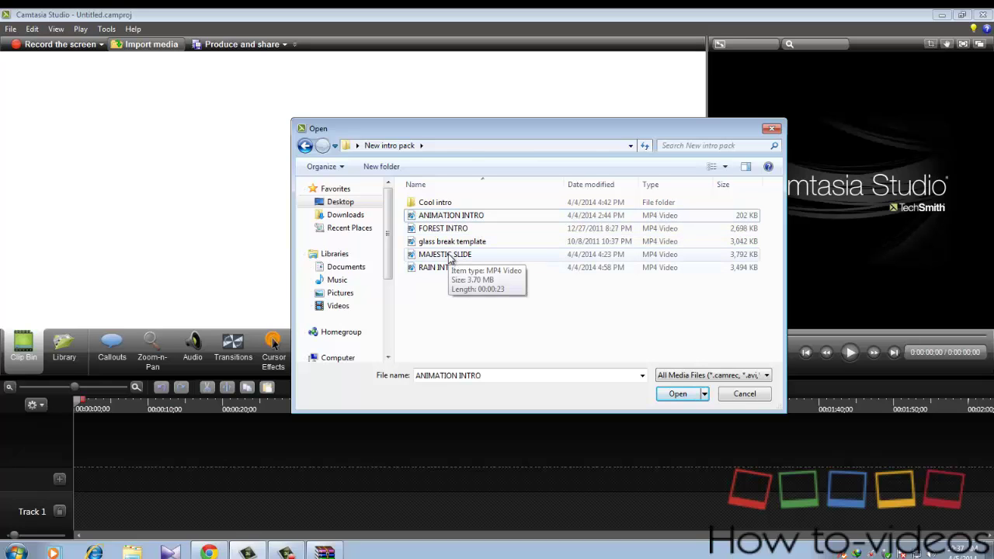
double_click(445, 203)
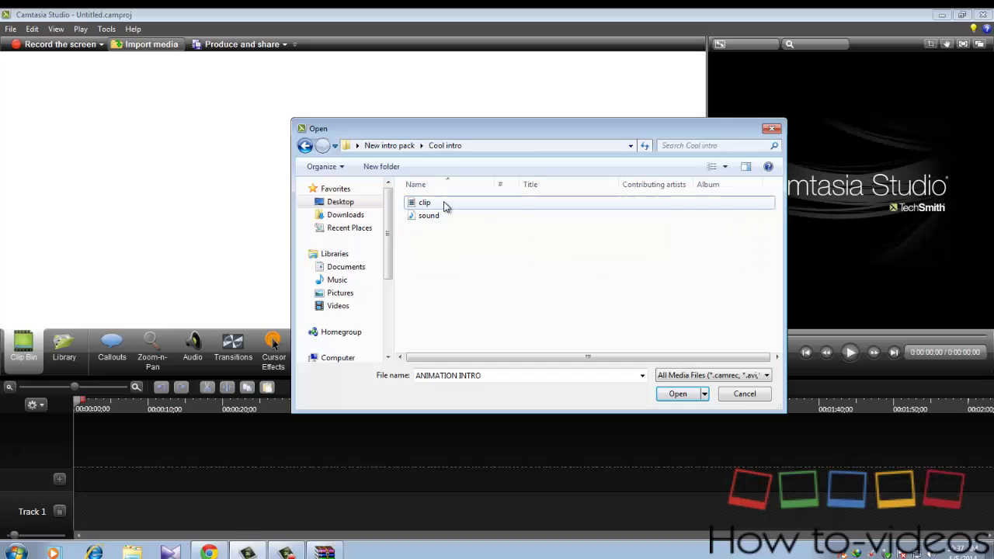
left_click(441, 205)
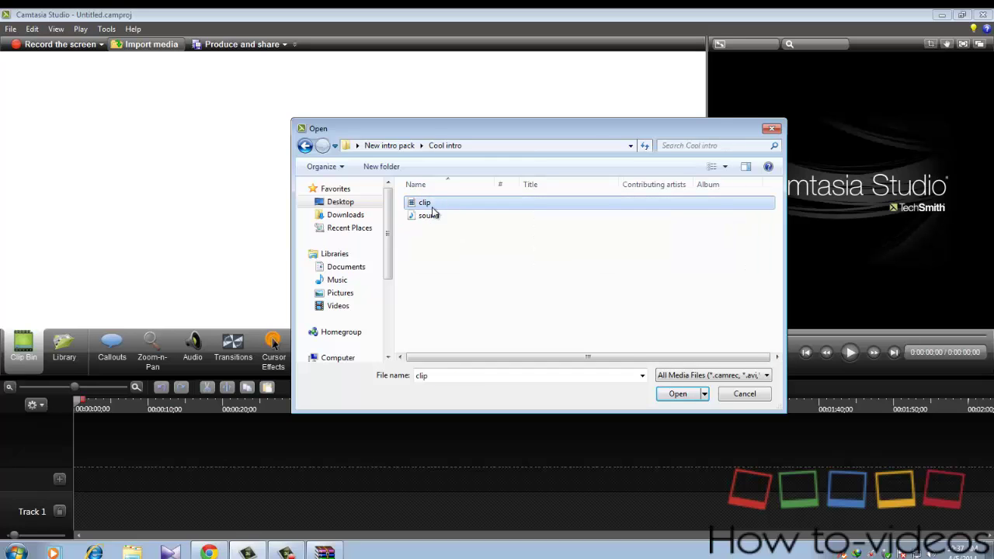
left_click(670, 395)
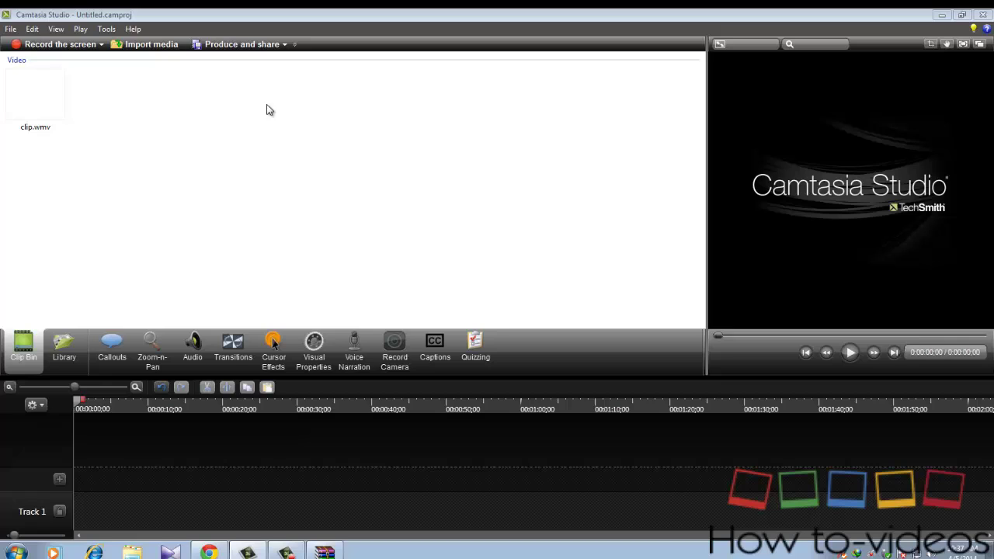
- Import sound.wav from the same Cool intro folder and select it in the Clip Bin
left_click(151, 44)
left_click(429, 215)
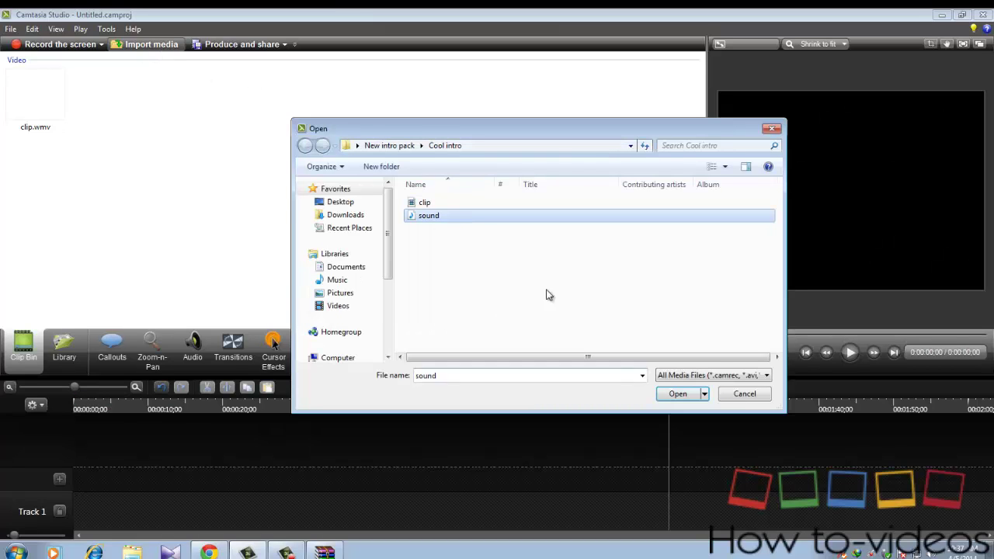
key("Return")
left_click(45, 120)
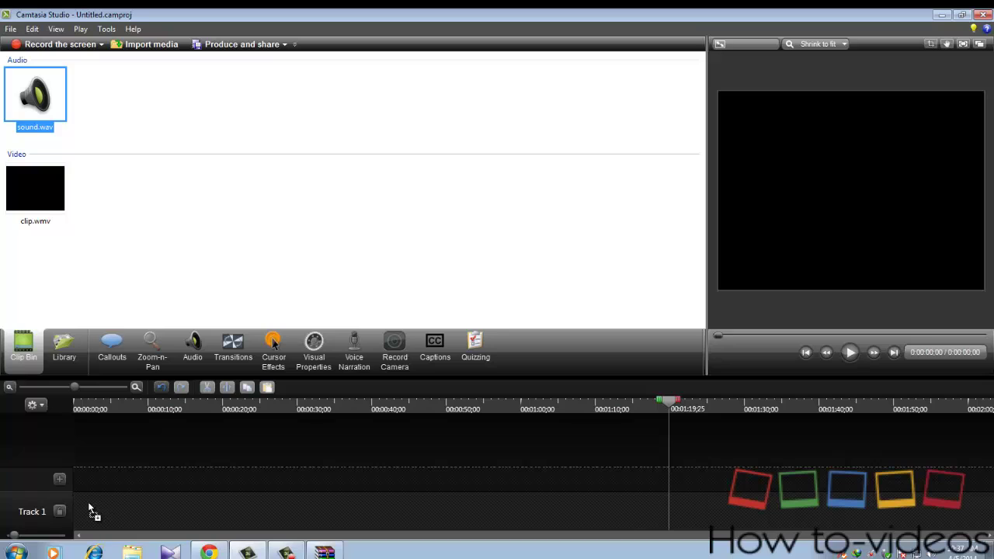
- Place sound.wav on Track 1 and clip.wmv on a new Track 2 above it
left_click_drag(88, 502, 90, 500)
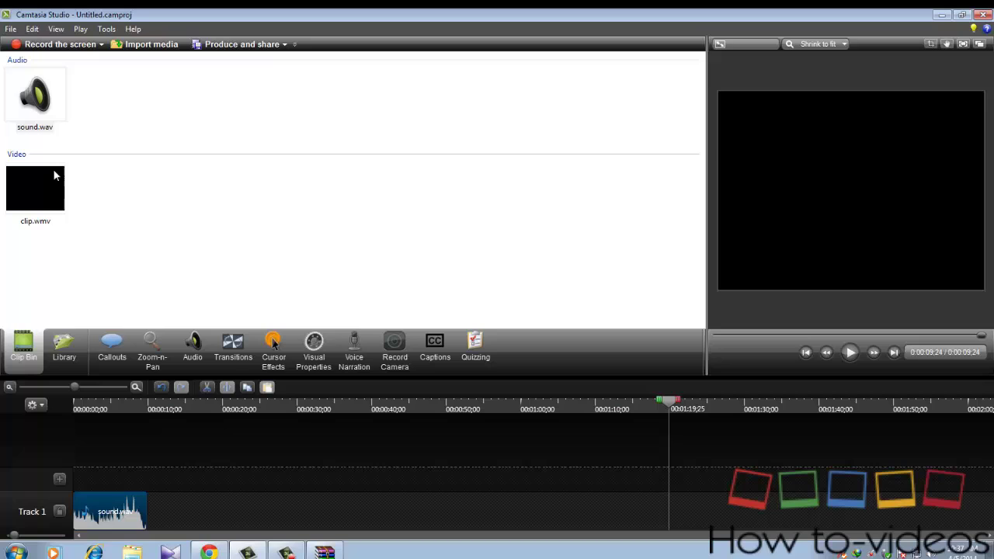
left_click_drag(54, 175, 47, 221)
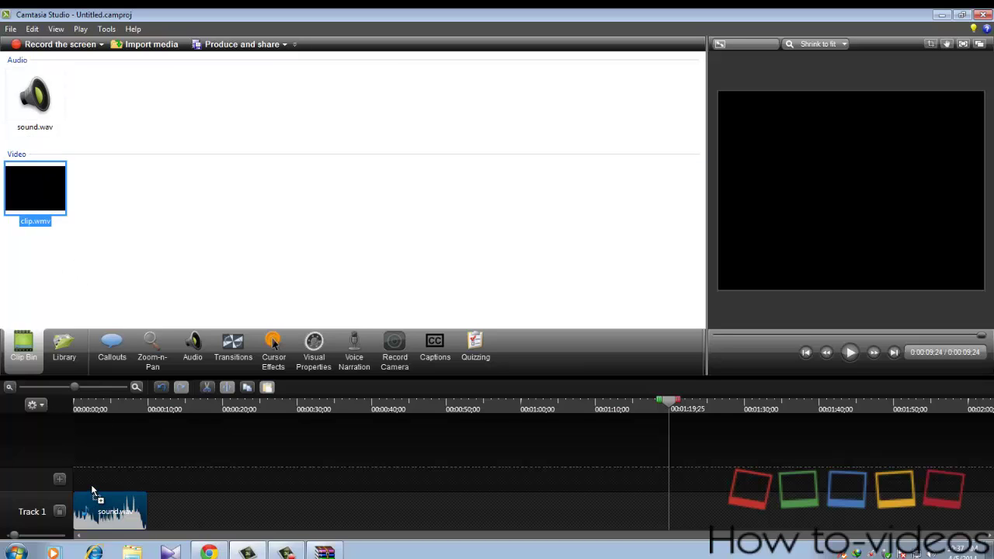
left_click_drag(91, 484, 91, 484)
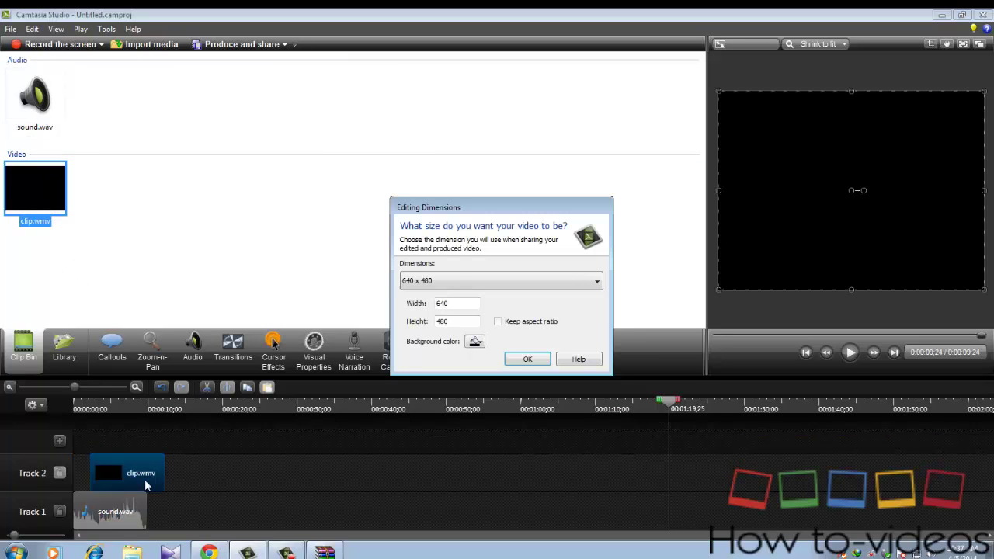
- Set the editing dimensions to 960 x 720 and widen the preview area
left_click(507, 283)
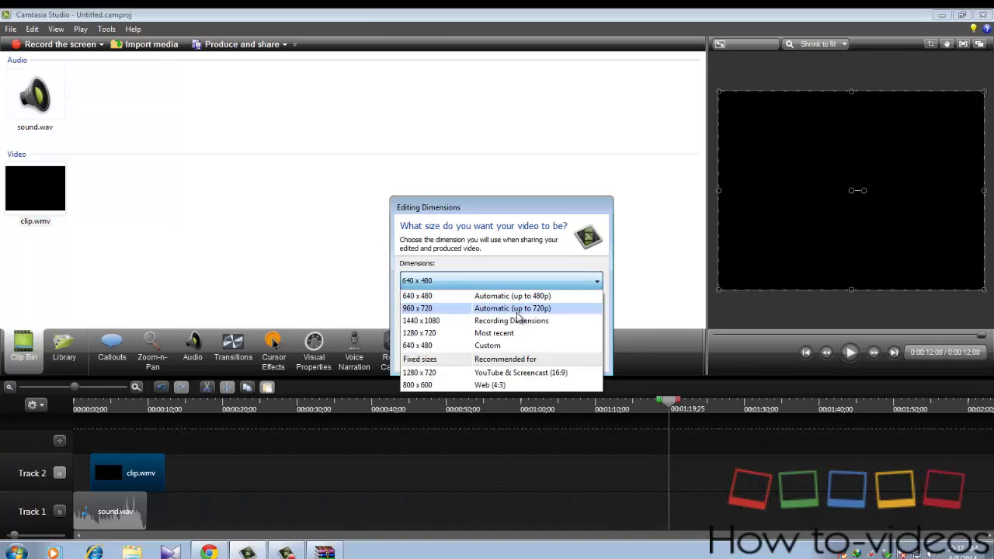
left_click(518, 314)
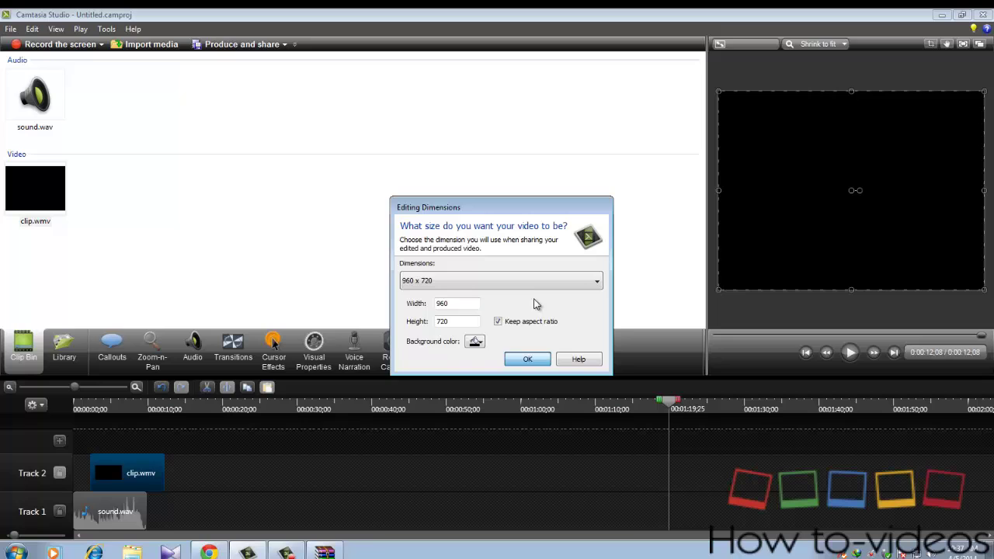
left_click(525, 360)
left_click_drag(703, 200, 392, 229)
- Align clip.wmv to start at 0:00 and return the playhead to the beginning
left_click_drag(126, 487, 57, 486)
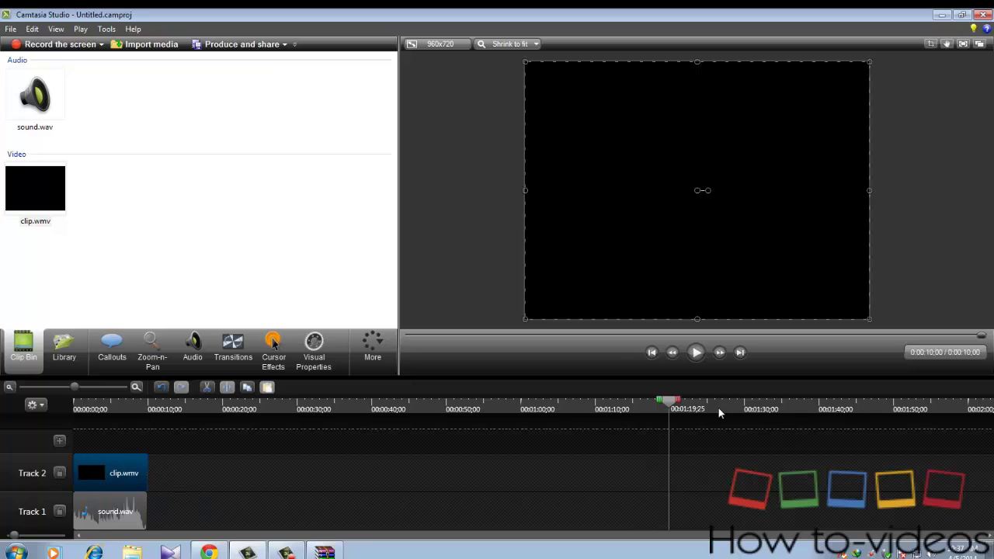
left_click_drag(668, 403, 22, 409)
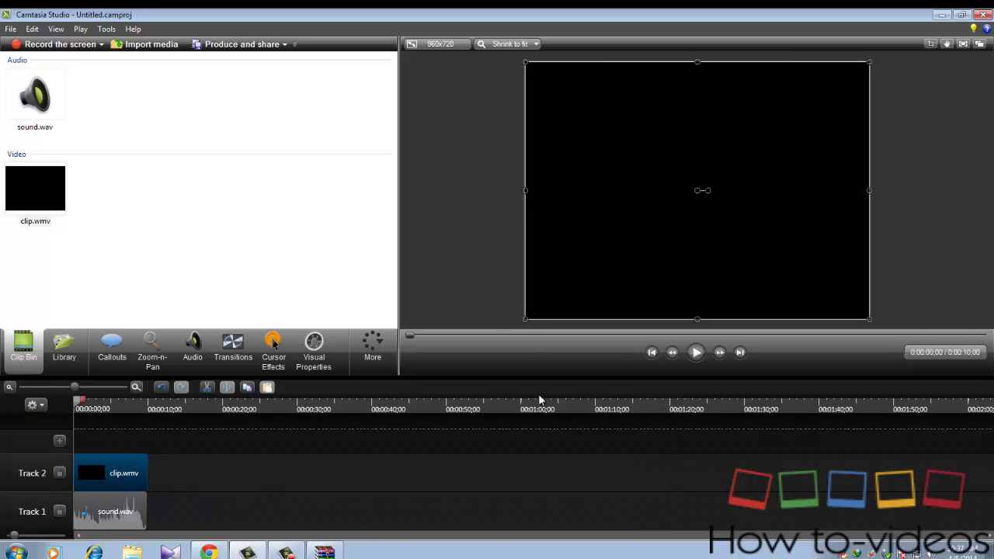
left_click(66, 347)
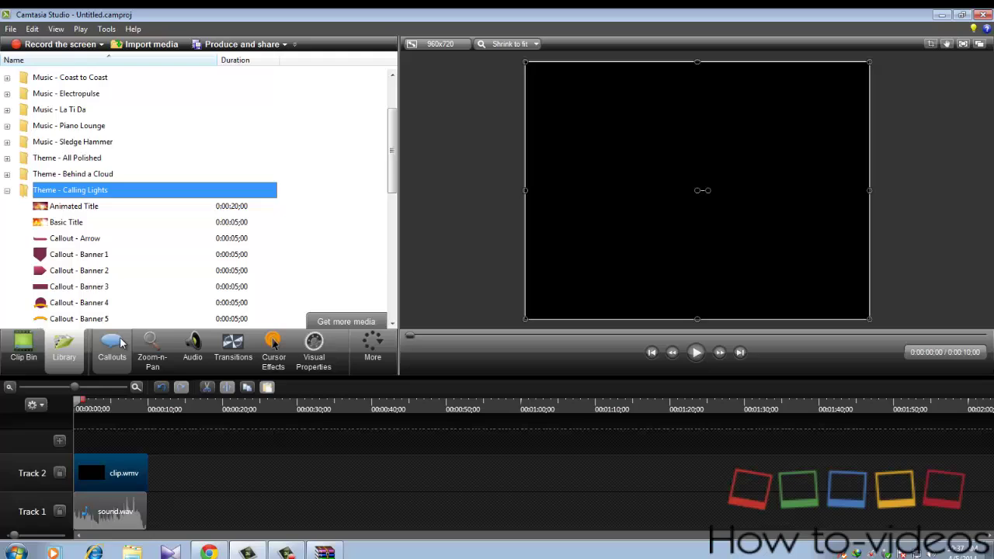
left_click(144, 347)
- Change the editing dimensions to 1280 x 960 and scale the clip to fit the canvas (89%)
right_click(126, 465)
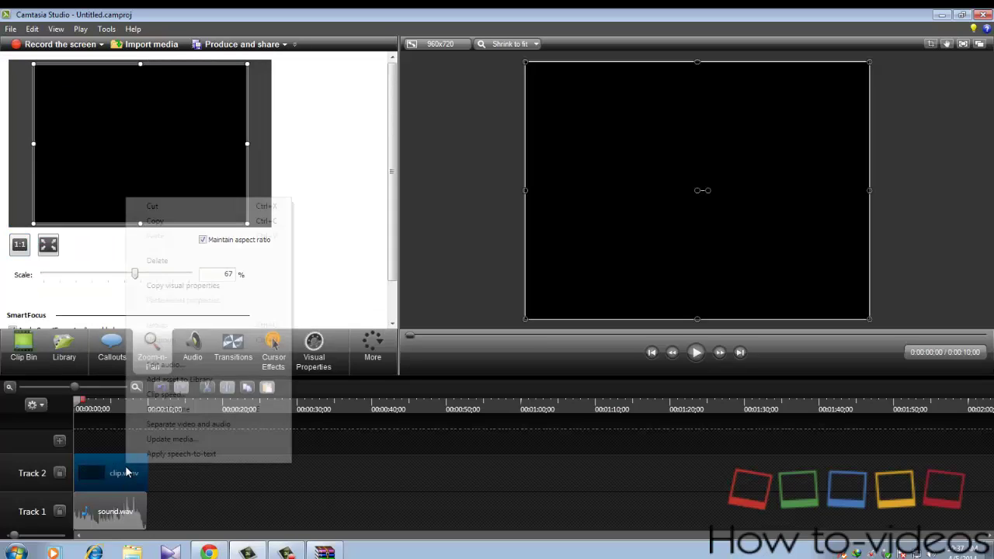
left_click(439, 45)
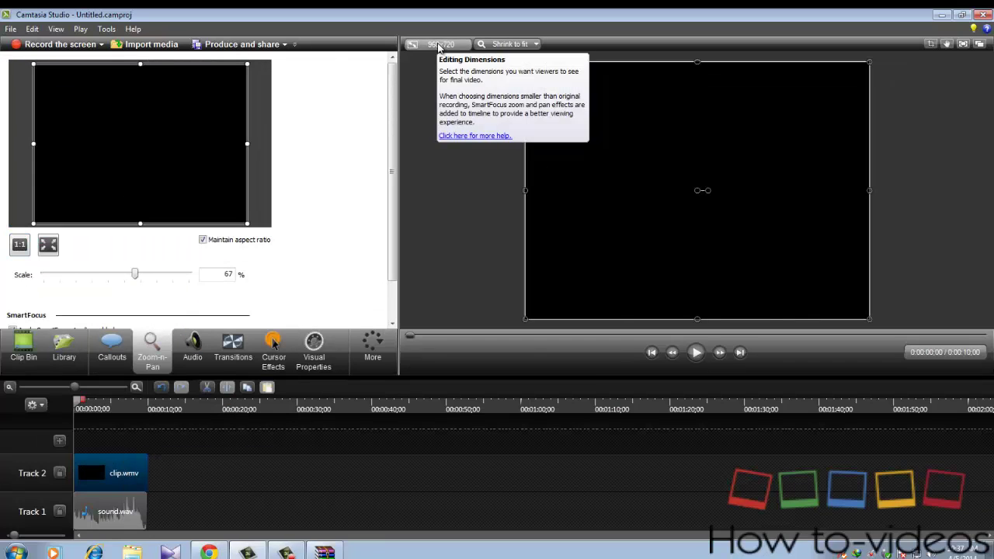
left_click(439, 45)
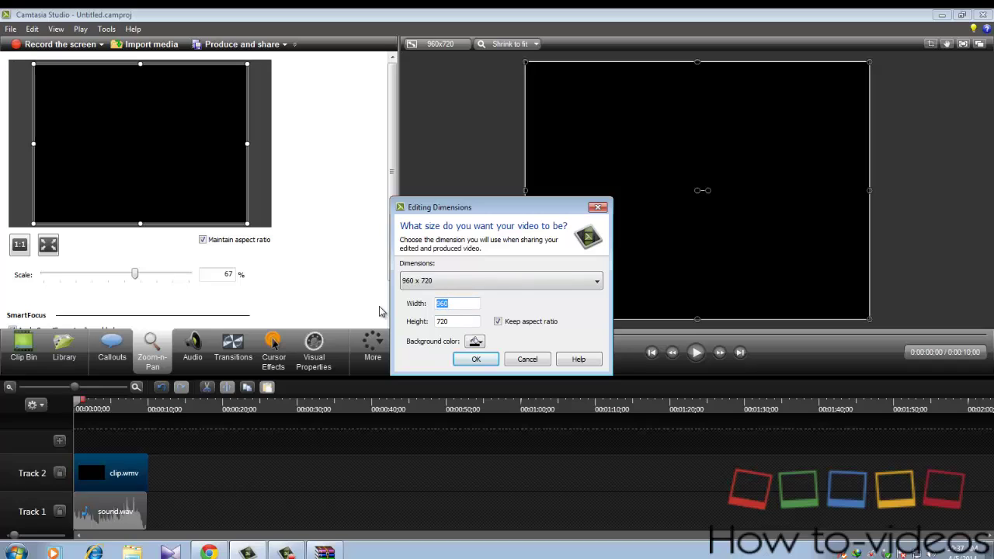
type("1280")
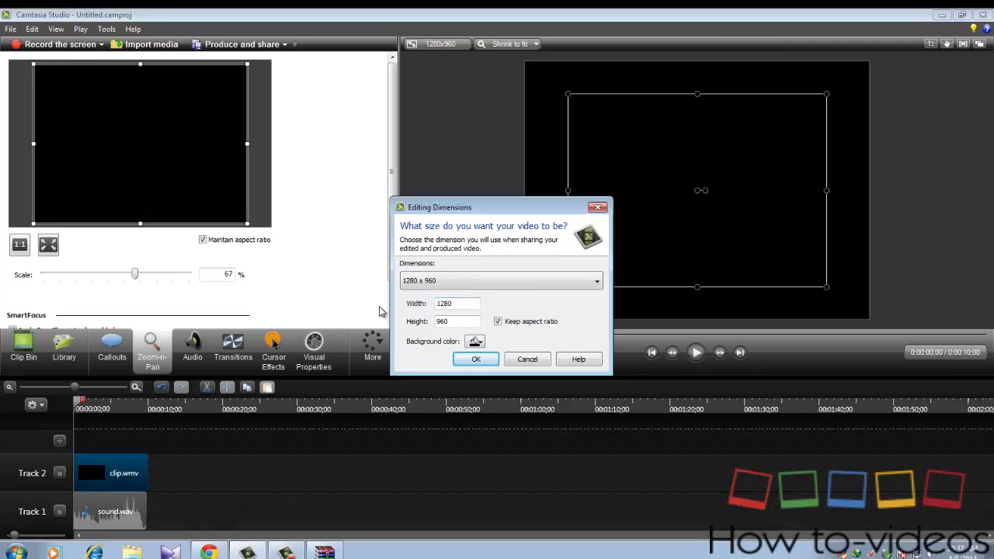
key("Return")
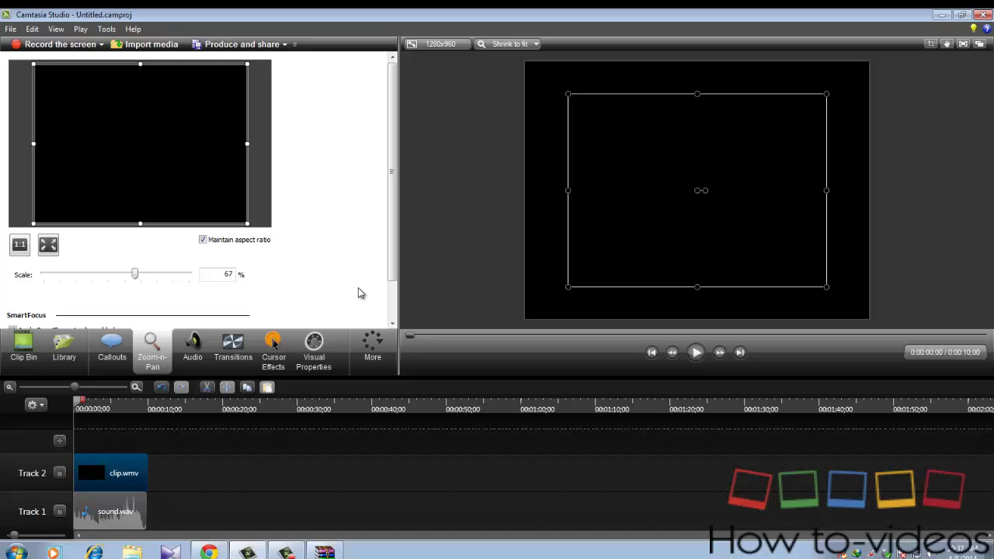
left_click(49, 246)
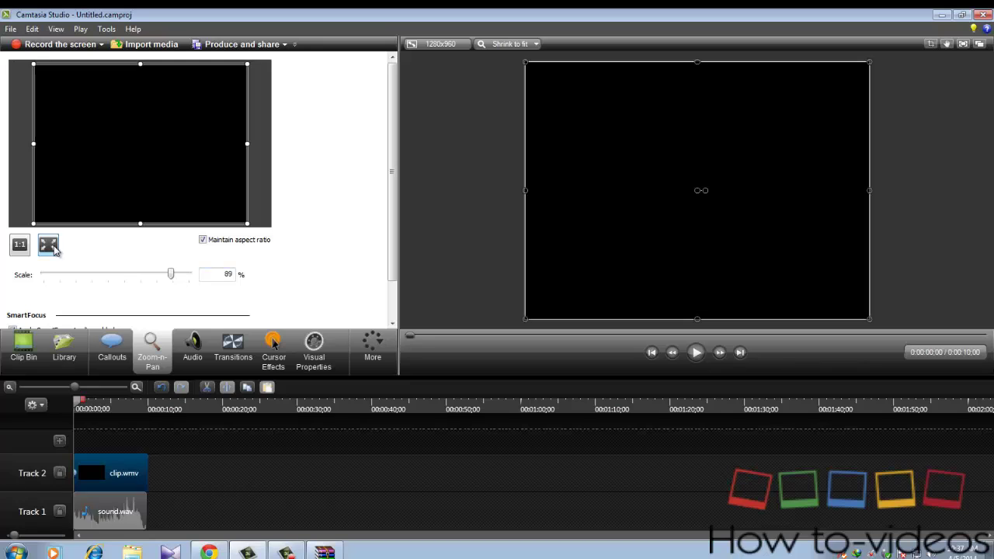
- Play the intro and pause at 0:00:08;16 on the diamond-and-bars frame, leaving nothing selected
left_click(695, 354)
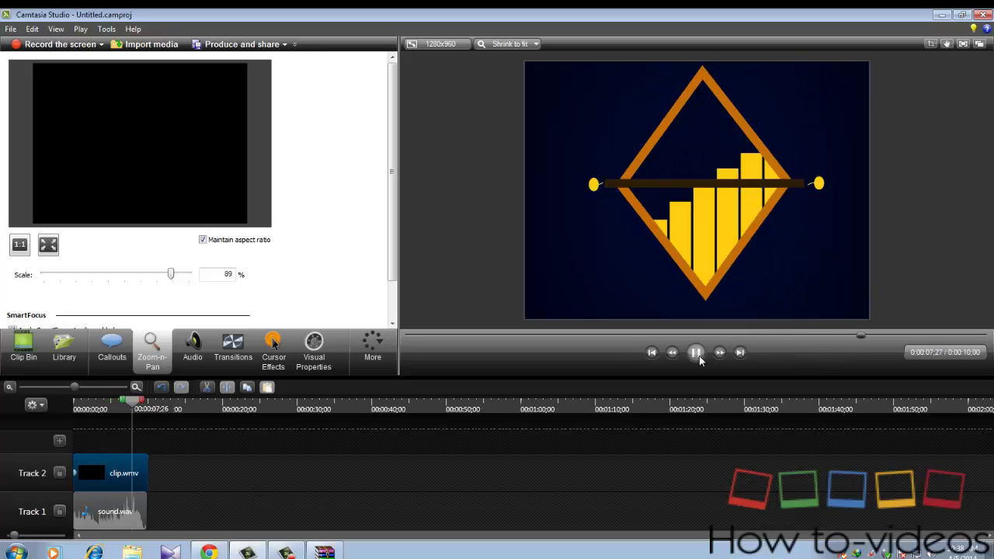
left_click(696, 352)
left_click(648, 180)
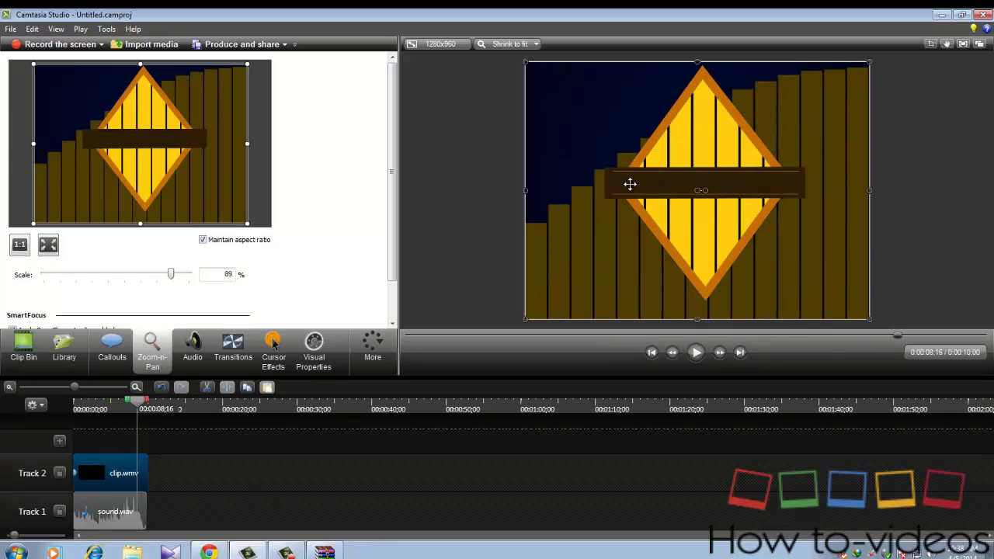
left_click(469, 510)
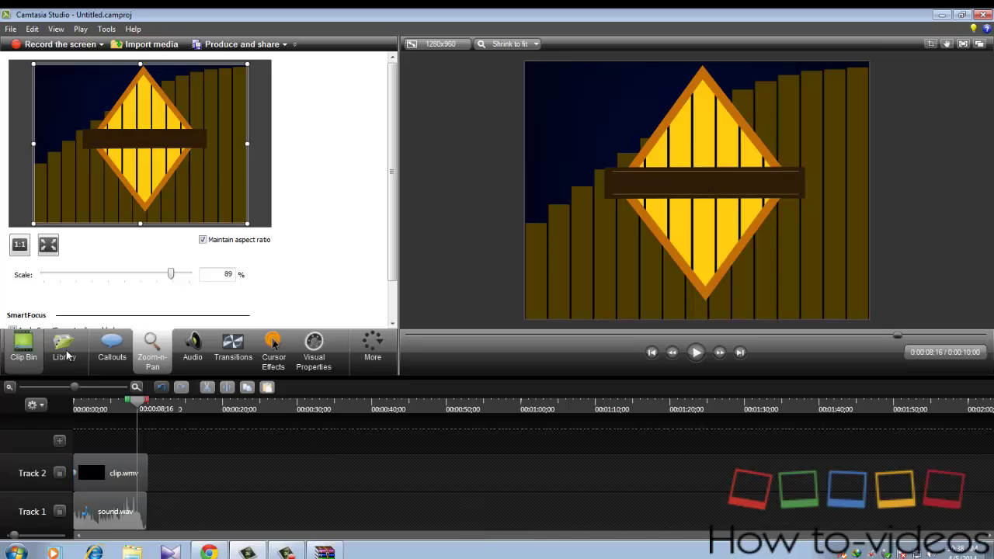
- Add a plain text callout and trim it so the project lasts 10 seconds
left_click(121, 355)
left_click(243, 123)
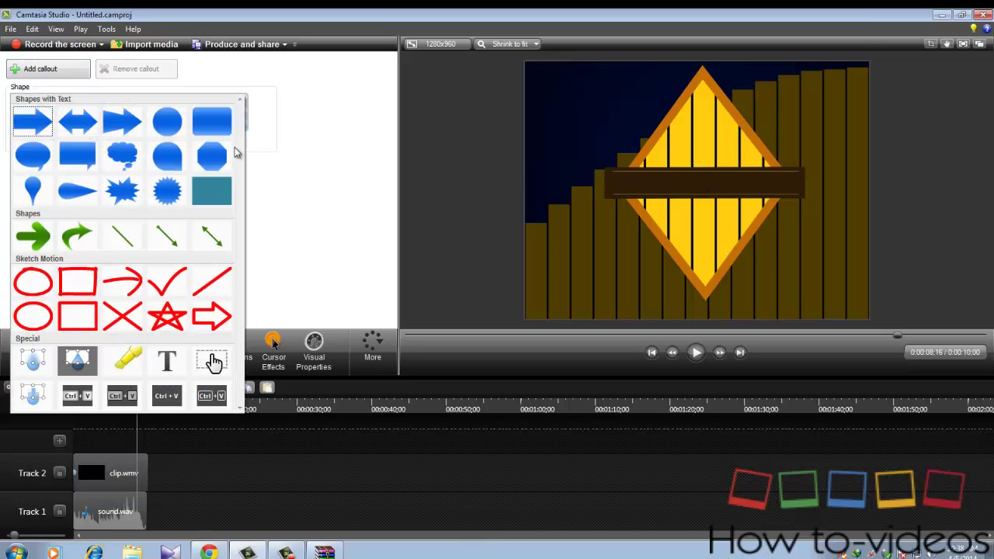
left_click(167, 355)
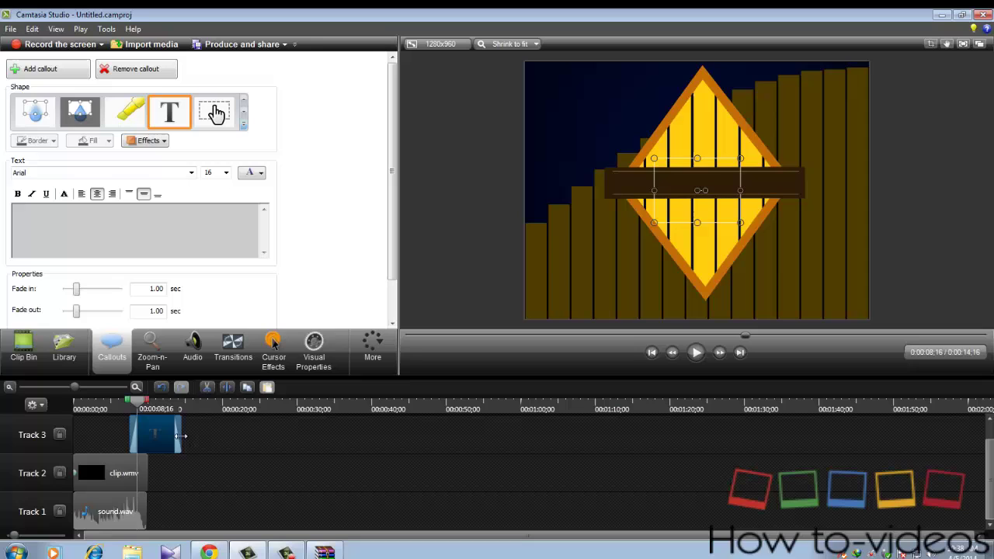
left_click_drag(183, 436, 145, 438)
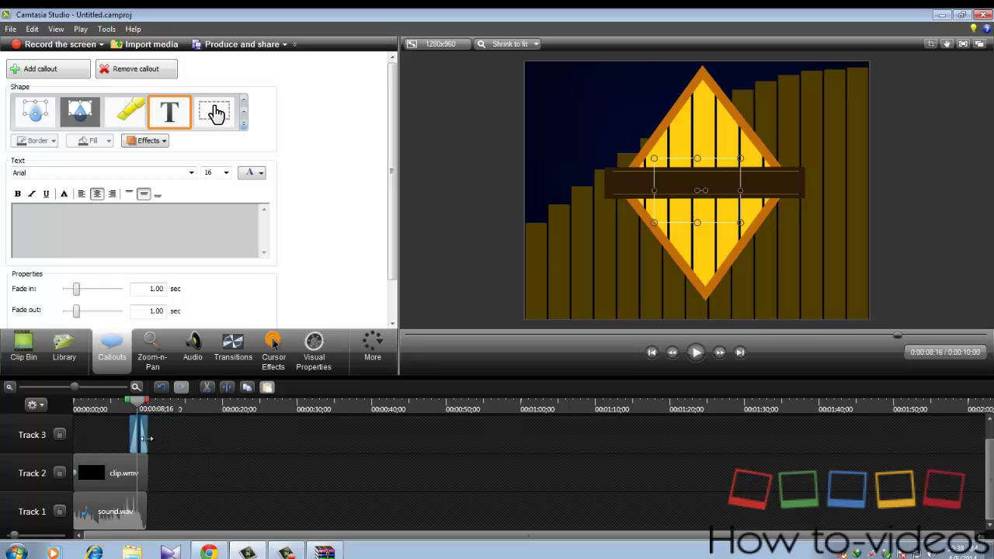
- Set the callout font to Agency FB, yellow, size 48, and type 'How to videos'
left_click(226, 172)
left_click(227, 291)
left_click(189, 172)
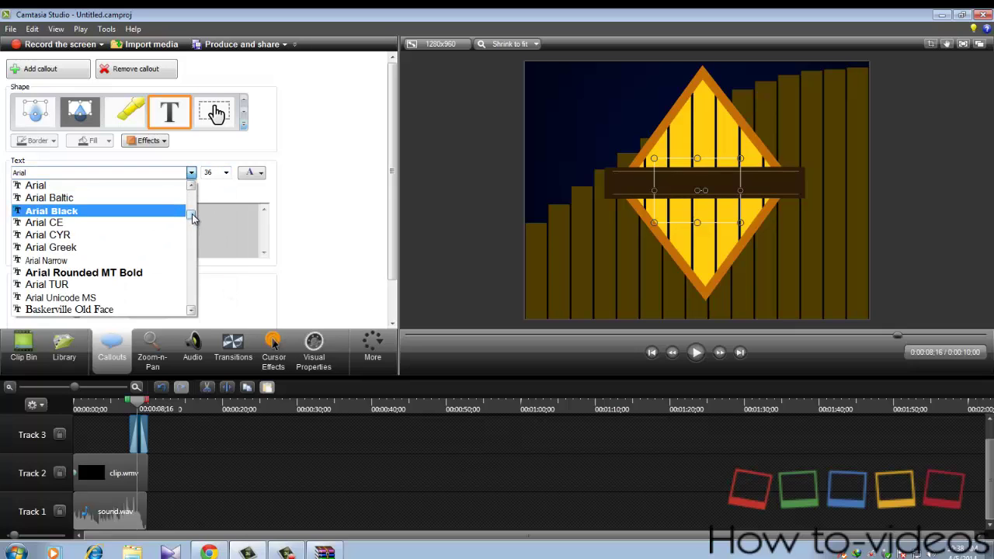
left_click_drag(192, 214, 192, 186)
left_click(47, 213)
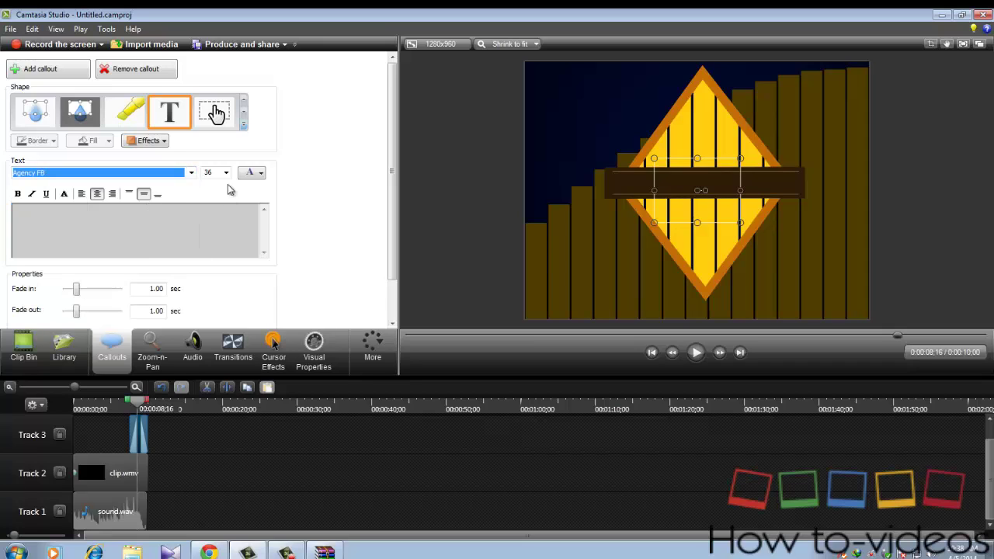
left_click(256, 173)
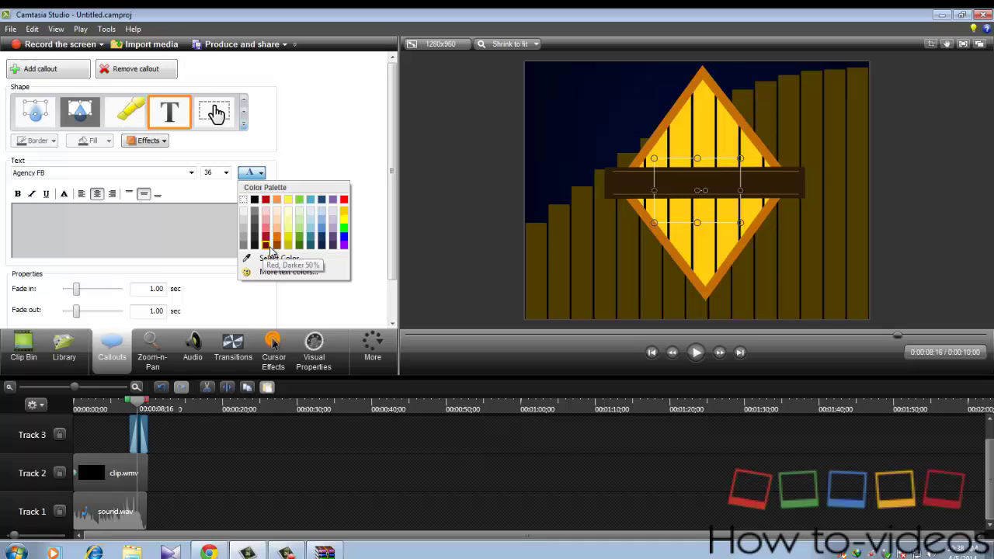
left_click(289, 211)
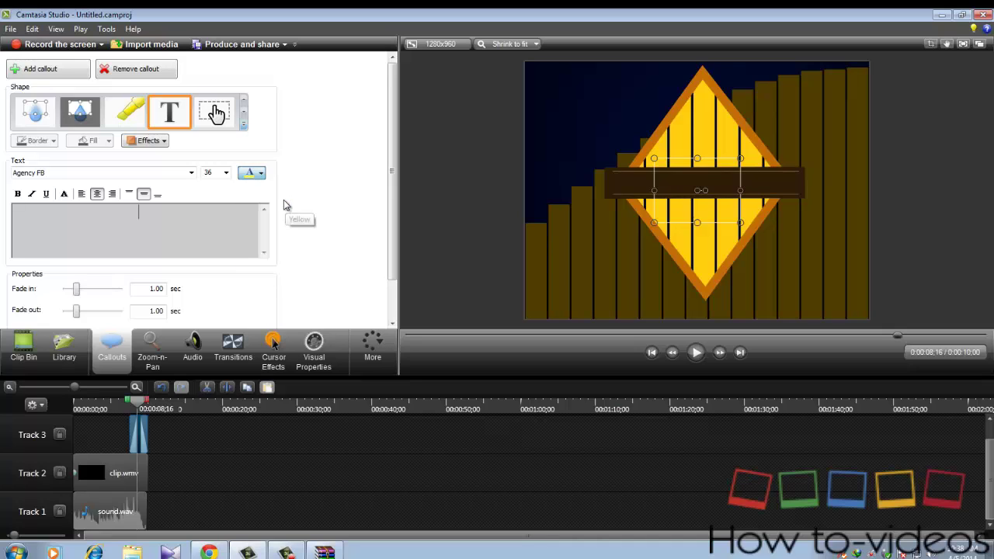
left_click(225, 173)
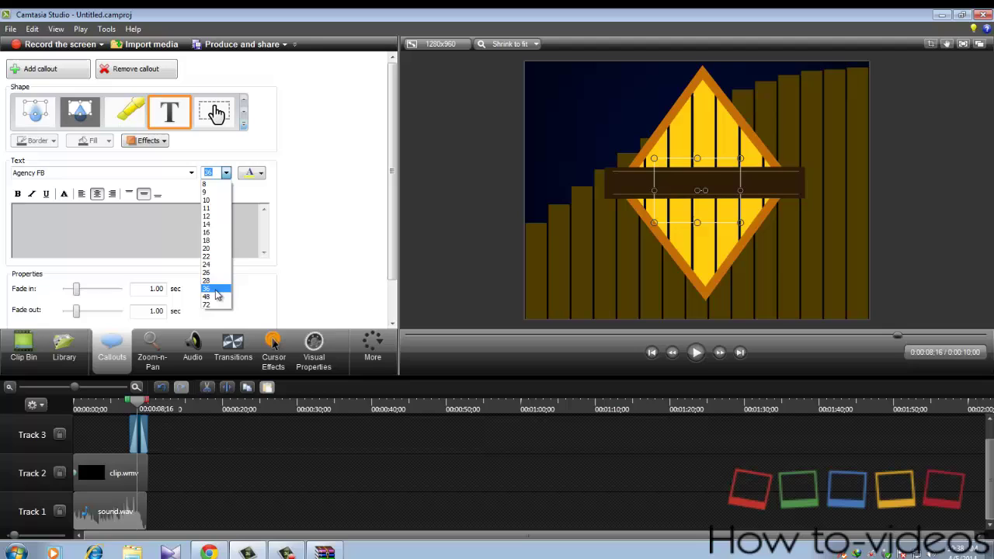
left_click(208, 297)
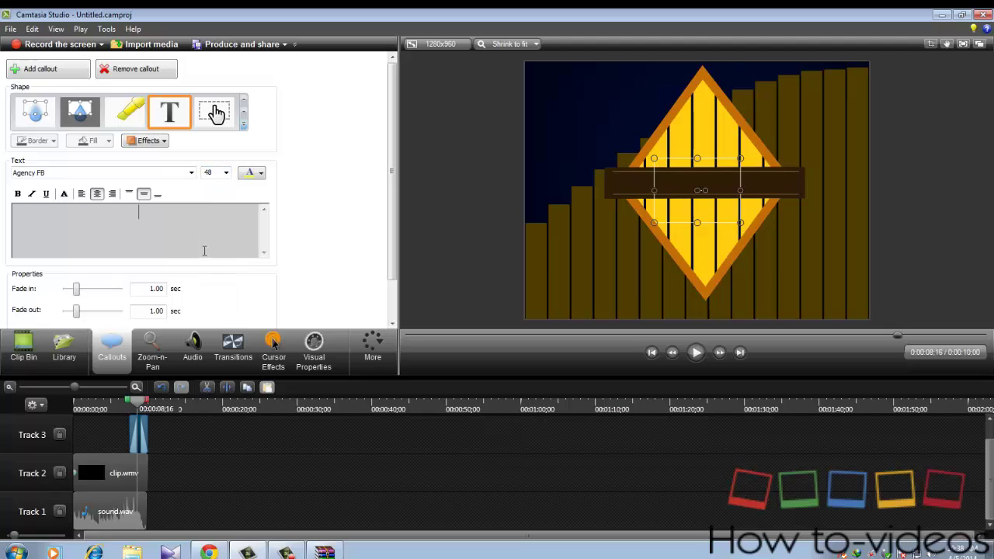
left_click(65, 194)
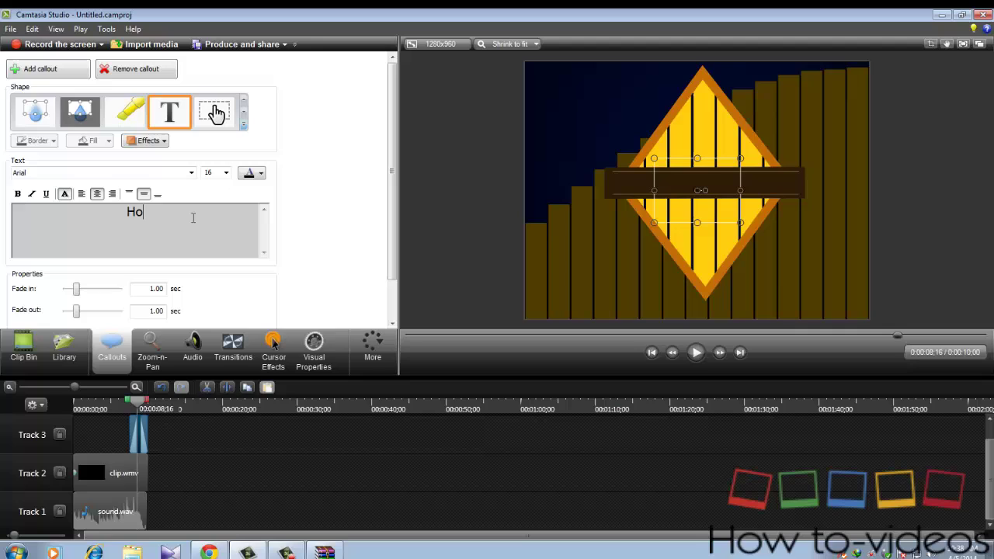
type("w to vi")
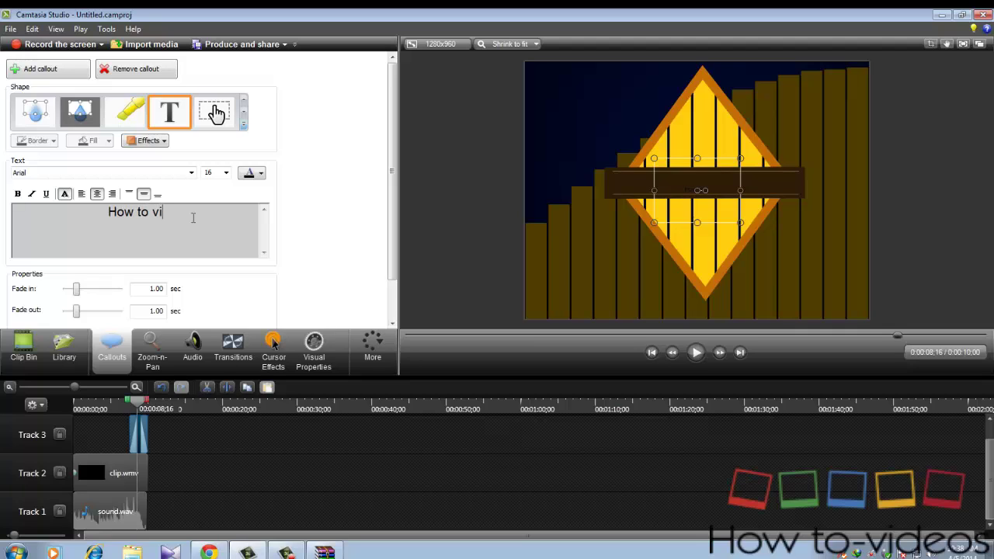
type("deos")
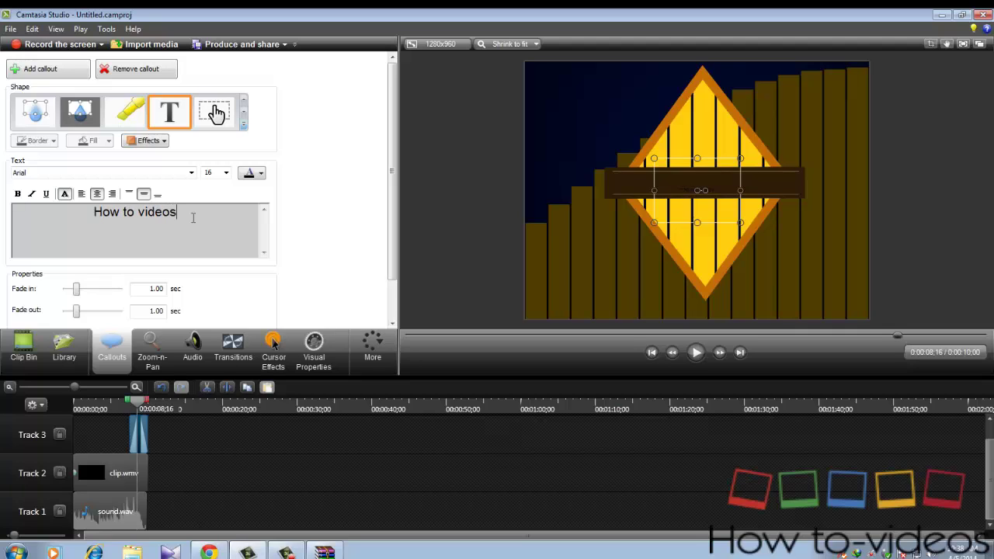
- Select all the 'How to videos' text and apply size 48, yellow and Agency FB to it
left_click_drag(180, 212, 184, 156)
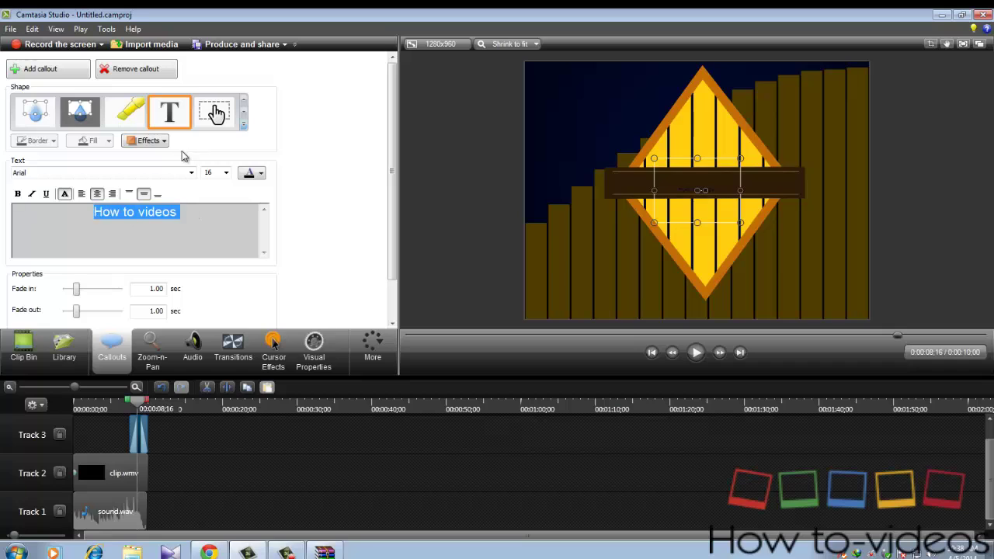
left_click(223, 173)
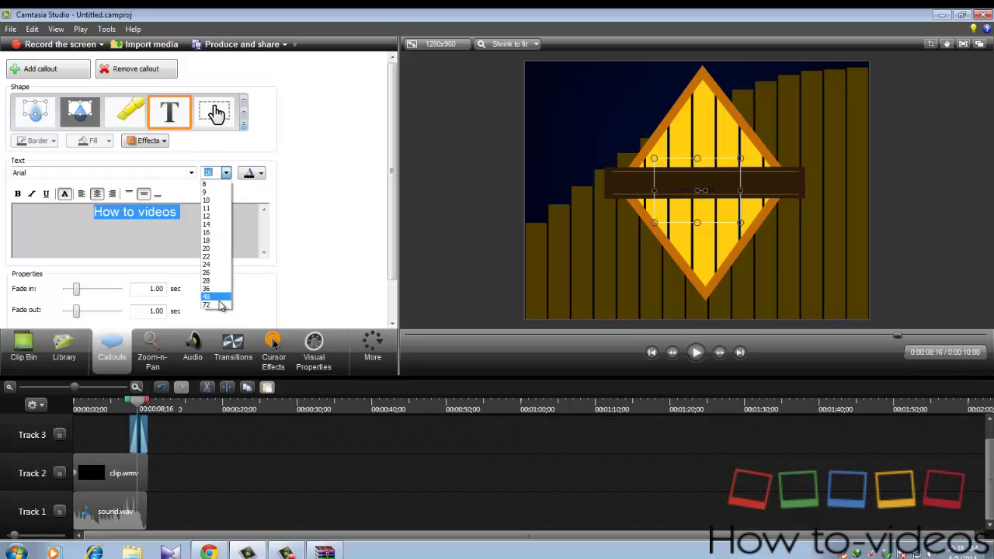
left_click(225, 297)
left_click(250, 173)
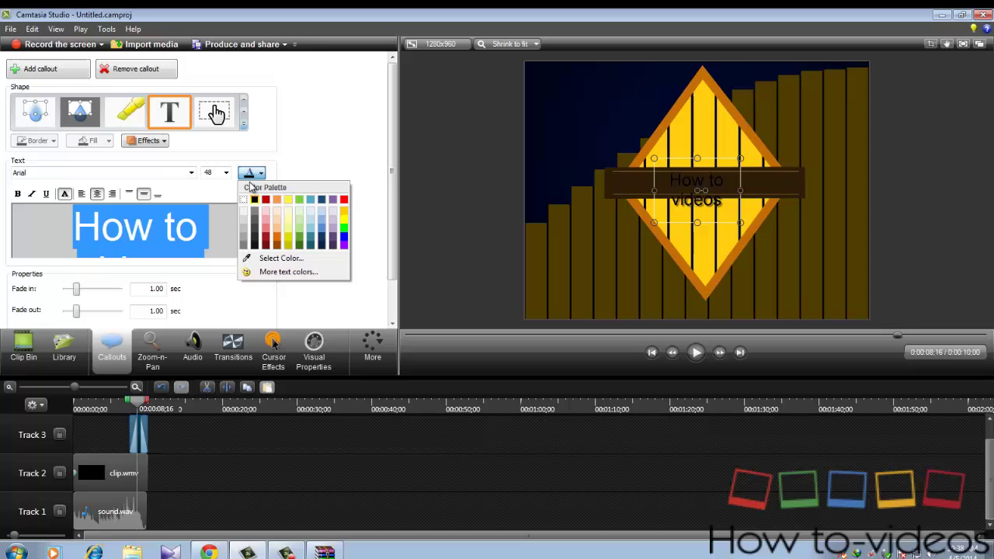
left_click(287, 204)
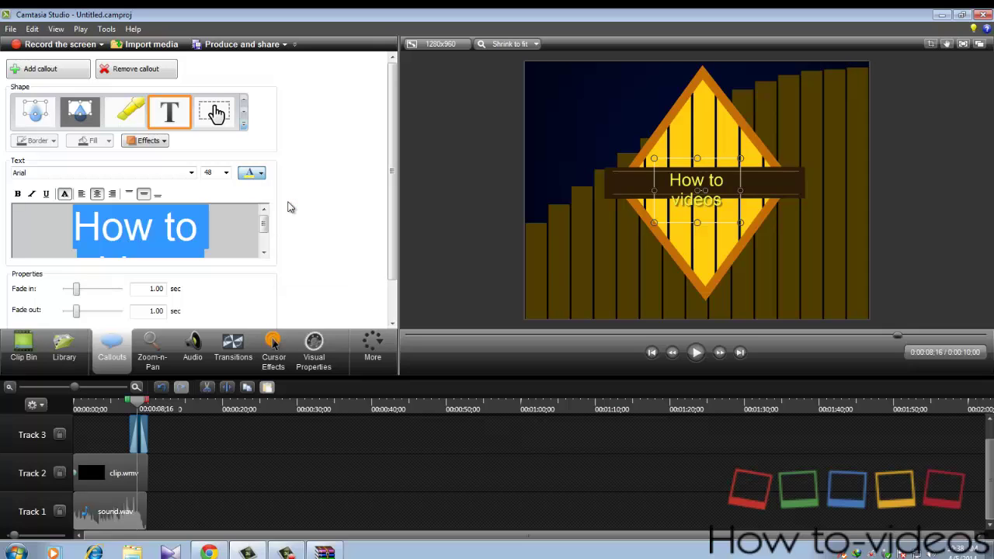
left_click(116, 172)
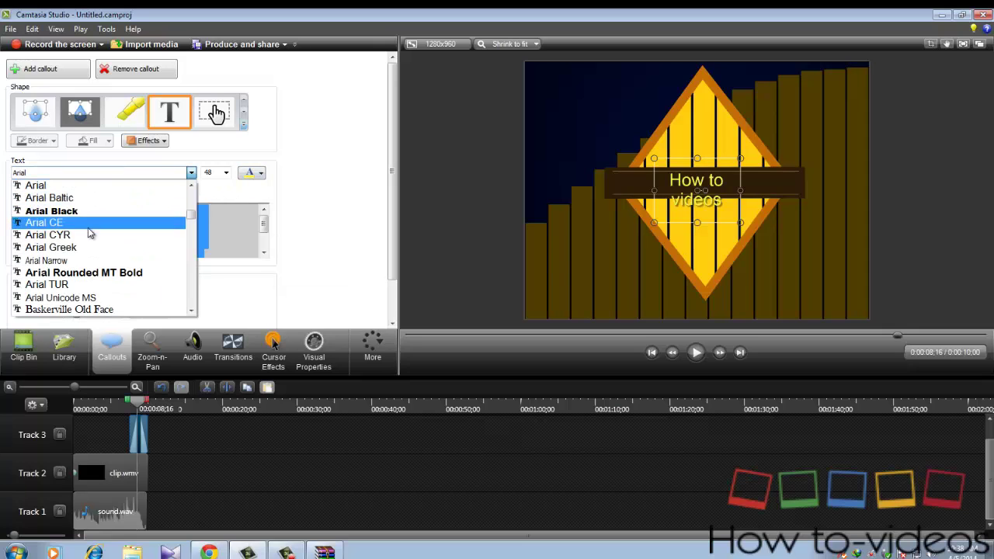
scroll(97, 231, "up", 5)
scroll(97, 231, "up", 5)
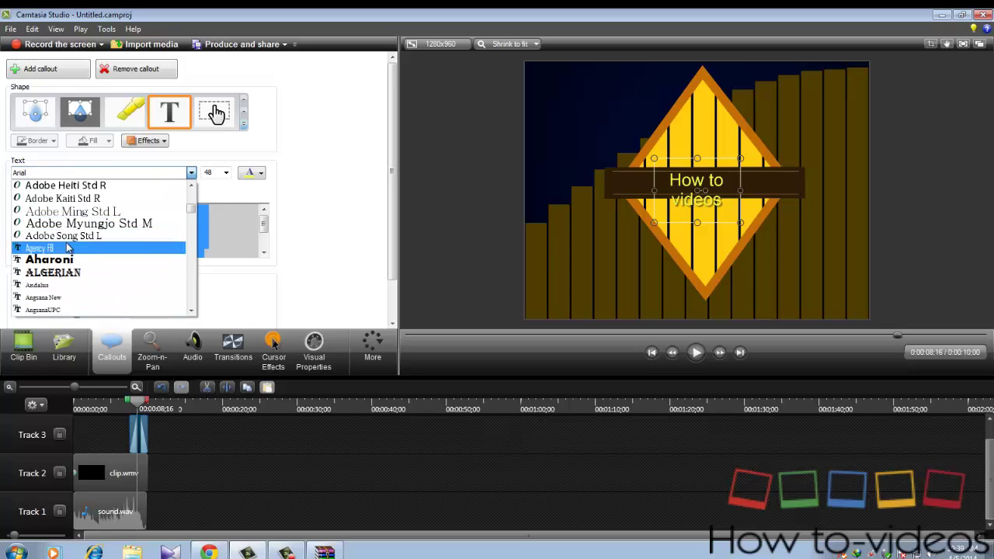
left_click(66, 249)
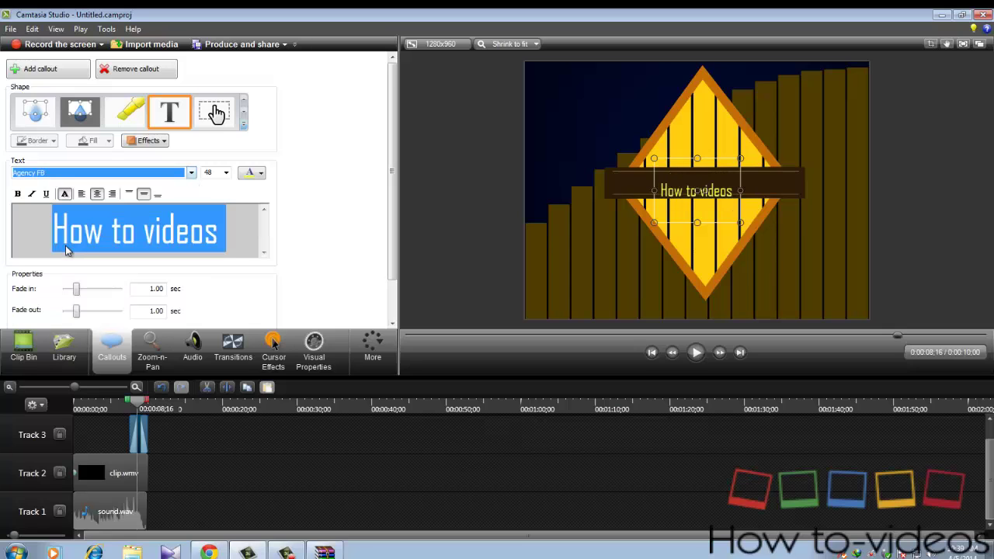
left_click(66, 205)
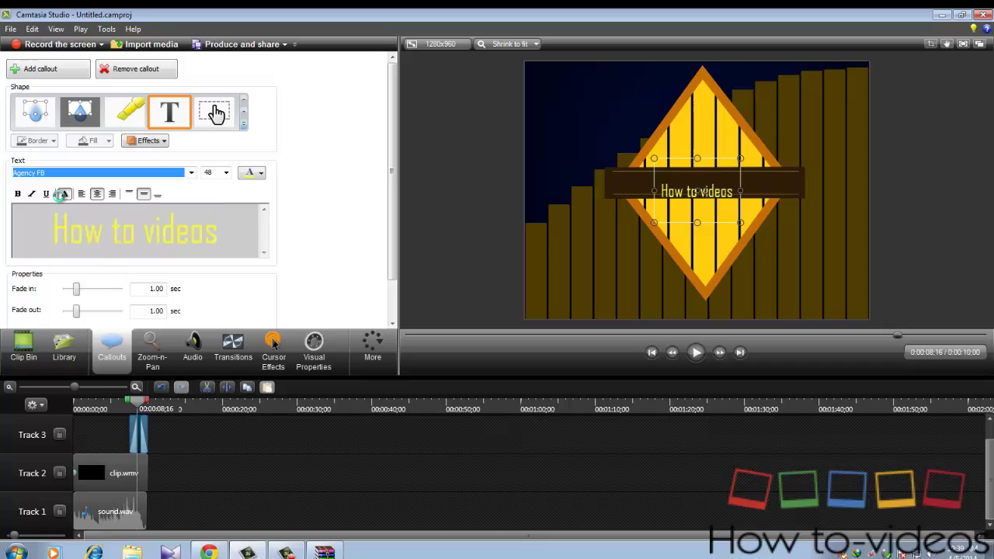
- Apply a text style effect to the callout from its Effects options
left_click(146, 142)
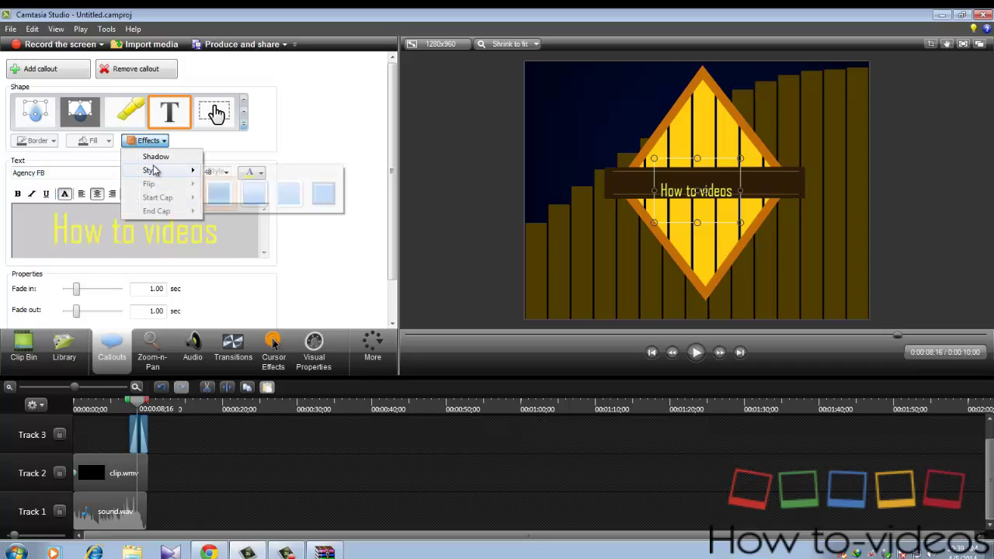
left_click(336, 193)
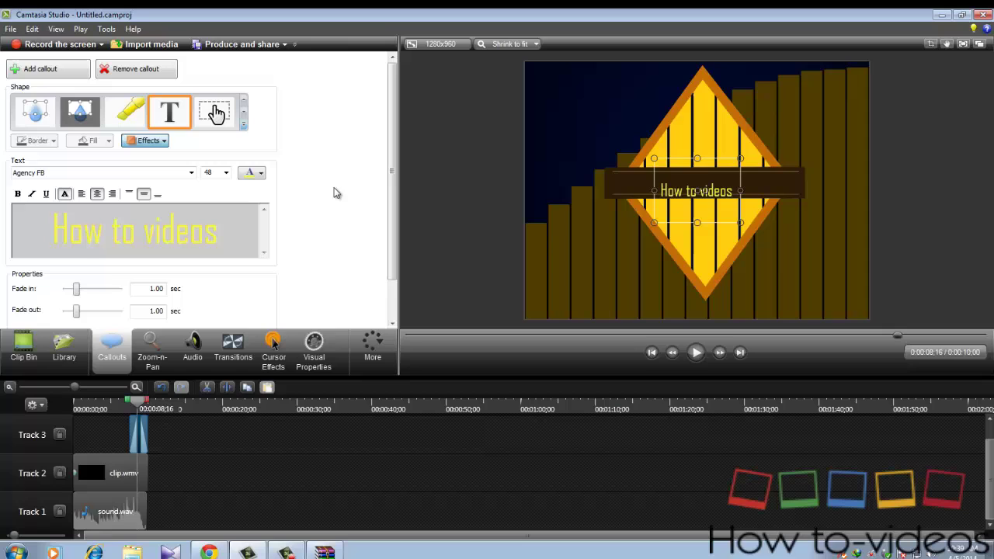
left_click(146, 141)
left_click(159, 154)
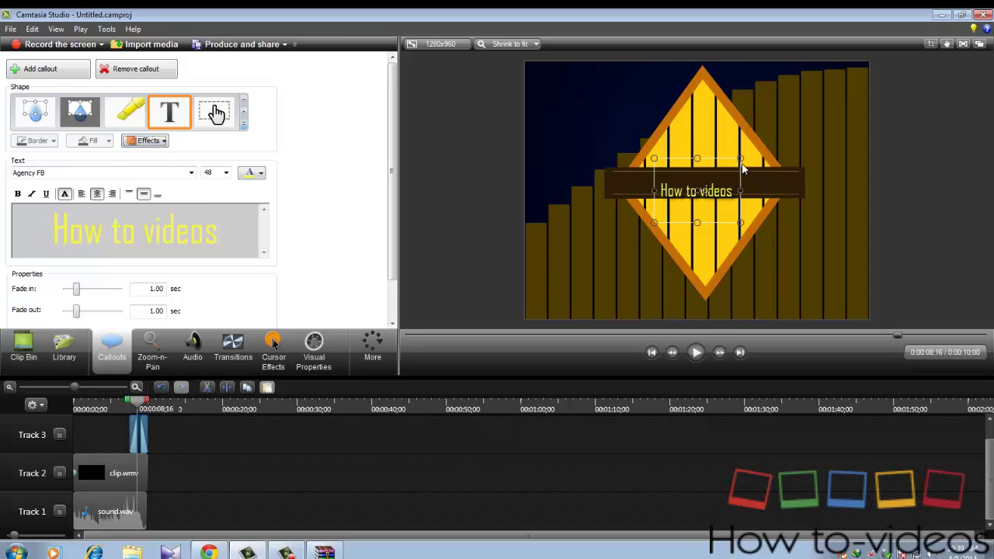
- Enlarge the callout box over the diamond and set the text size to 72
left_click_drag(755, 161, 778, 141)
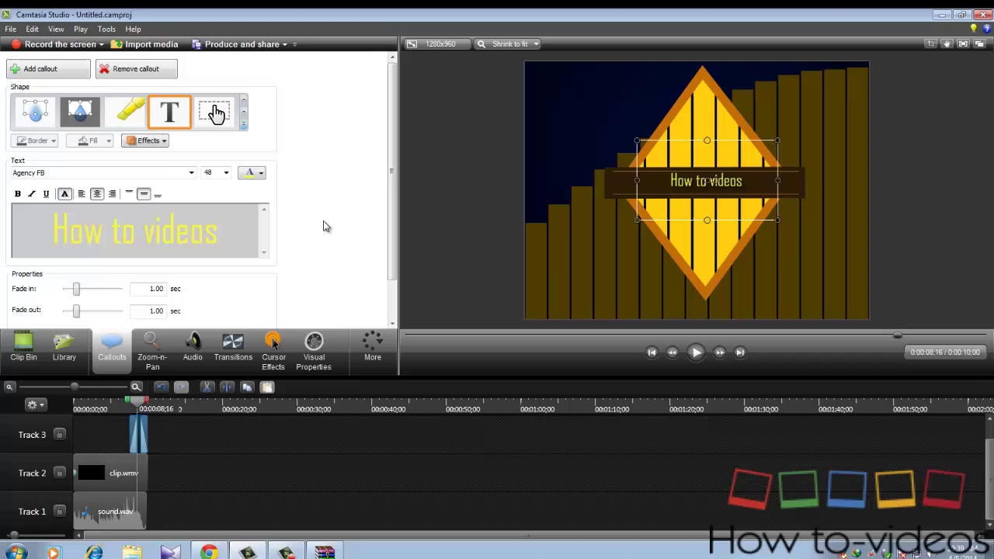
left_click_drag(219, 236, 13, 249)
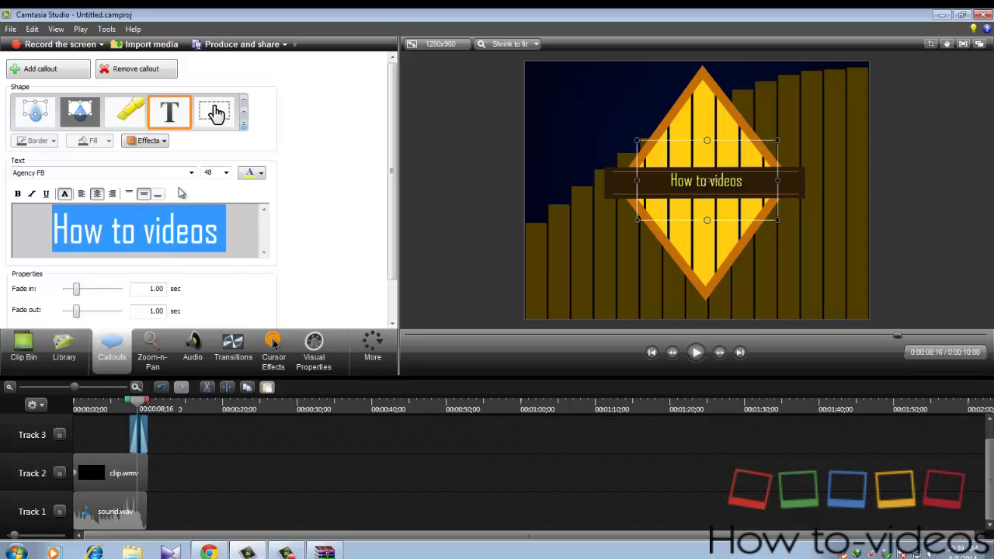
left_click(226, 172)
left_click(220, 308)
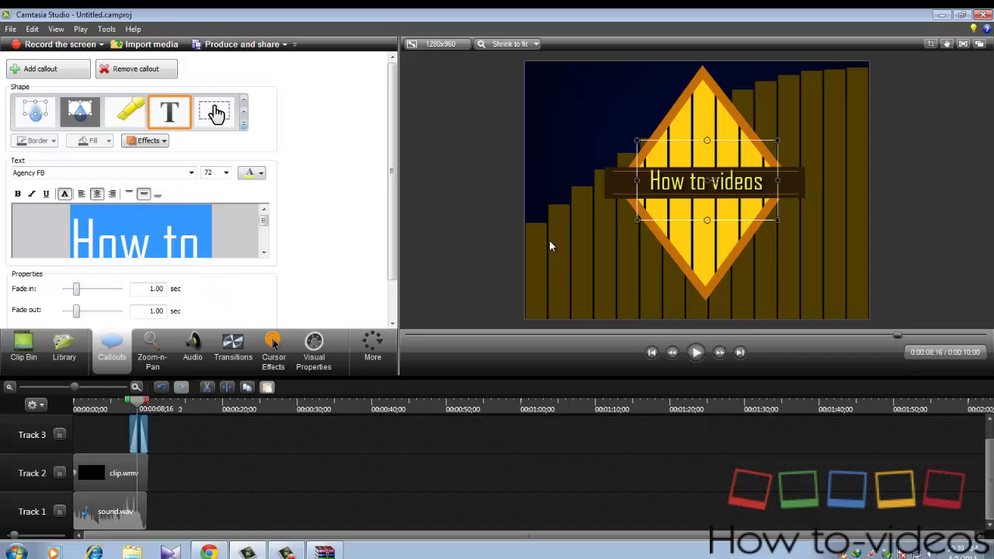
left_click_drag(726, 185, 725, 188)
left_click(661, 498)
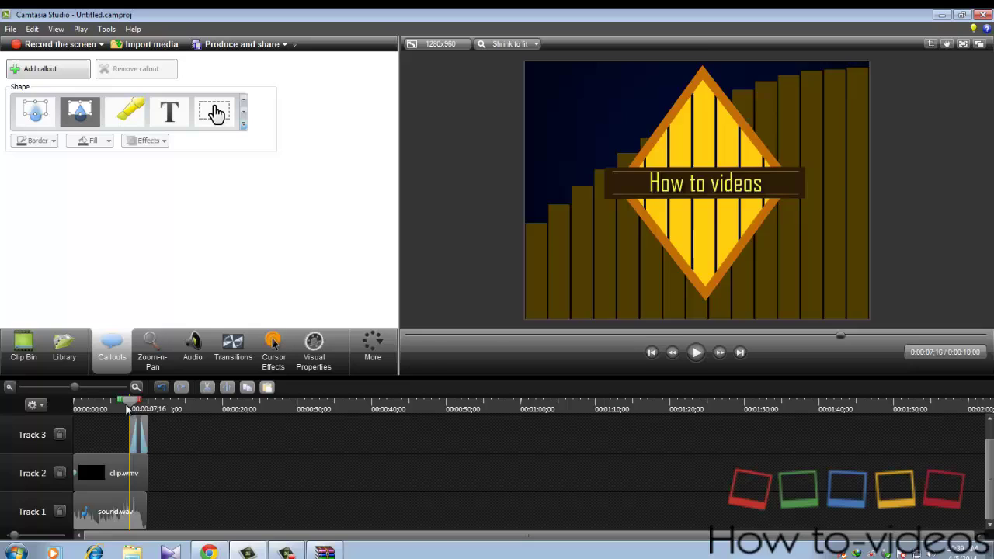
left_click_drag(136, 409, 76, 409)
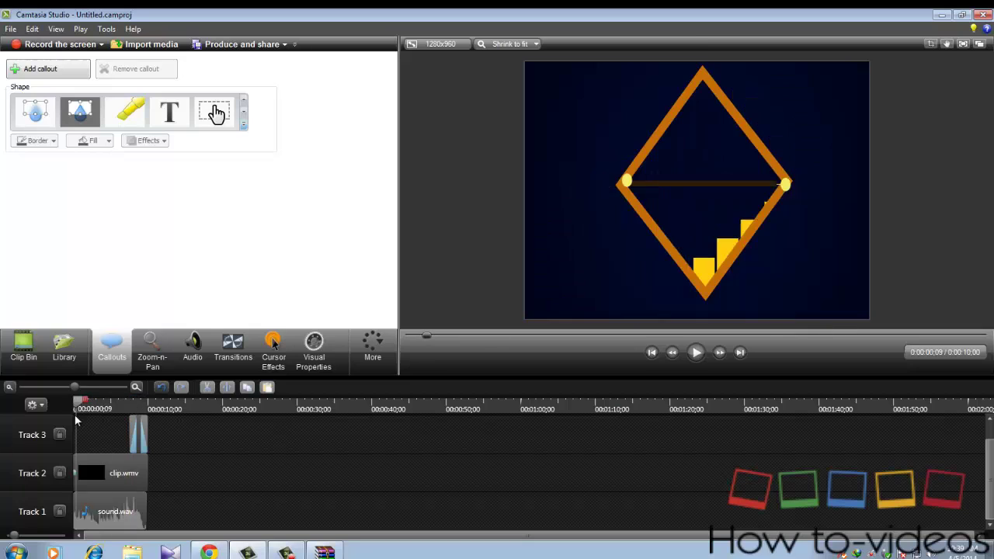
left_click(696, 353)
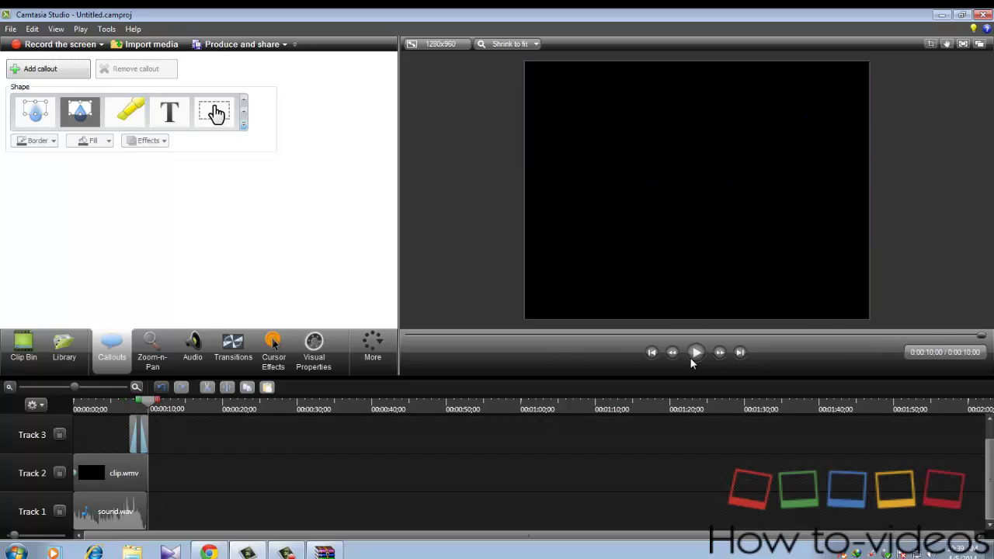
left_click(144, 432)
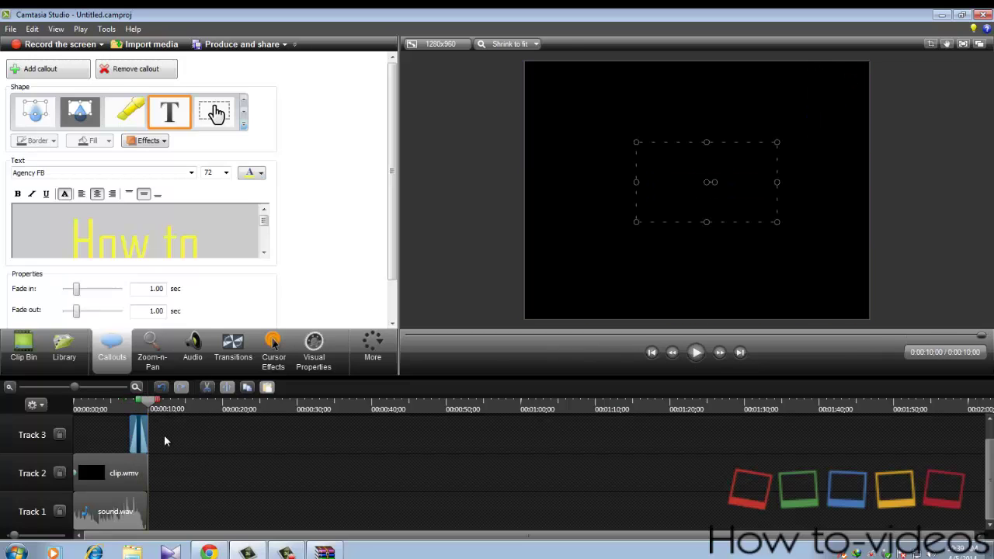
left_click(161, 402)
left_click_drag(142, 405, 118, 405)
- Produce the intro with the 'MP4 only (up to 720p)' preset as jj.mp4
left_click(284, 44)
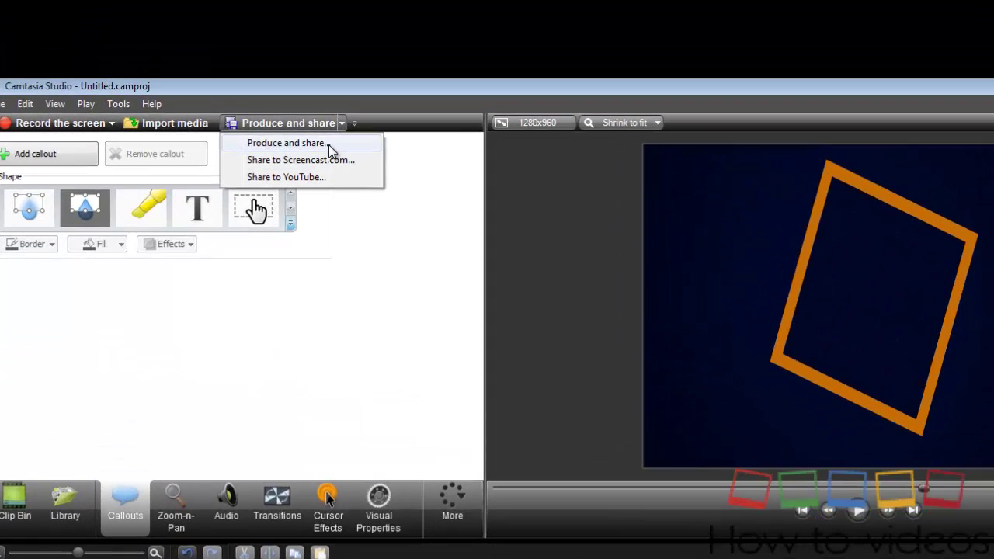
left_click(321, 134)
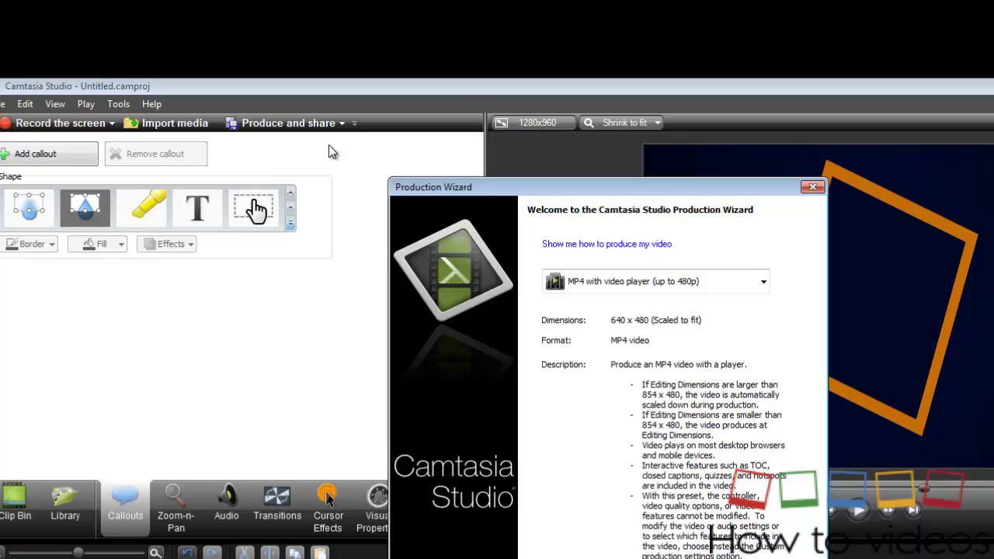
left_click(661, 270)
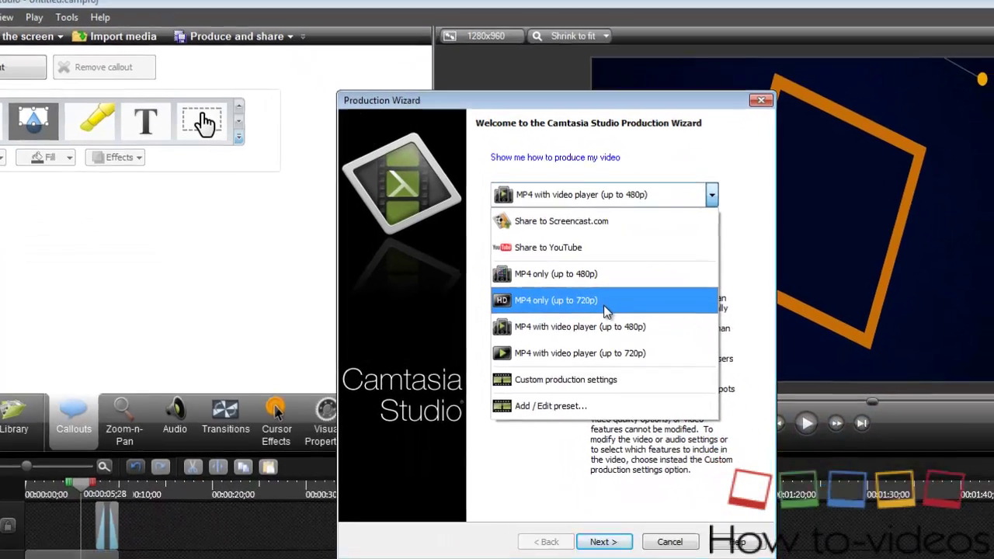
left_click(642, 367)
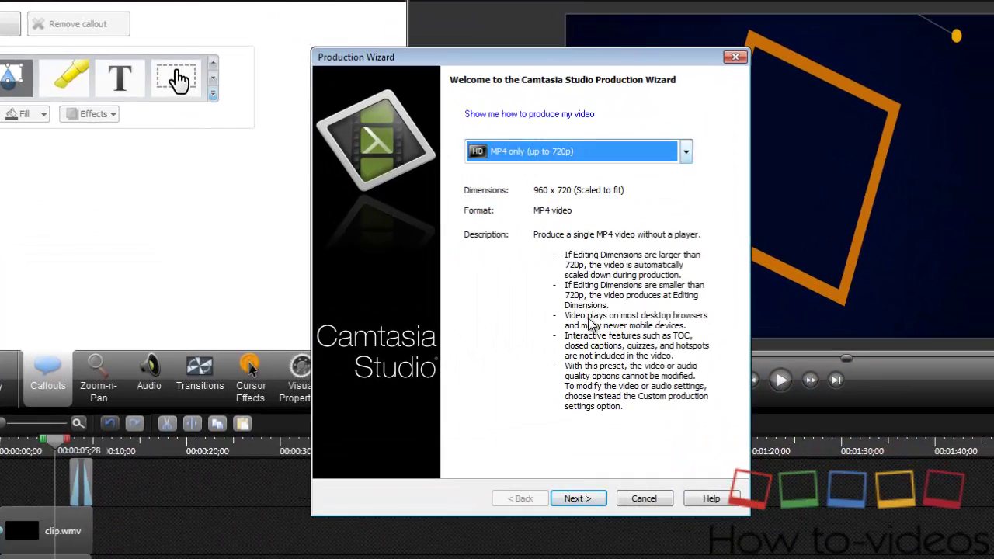
left_click(579, 498)
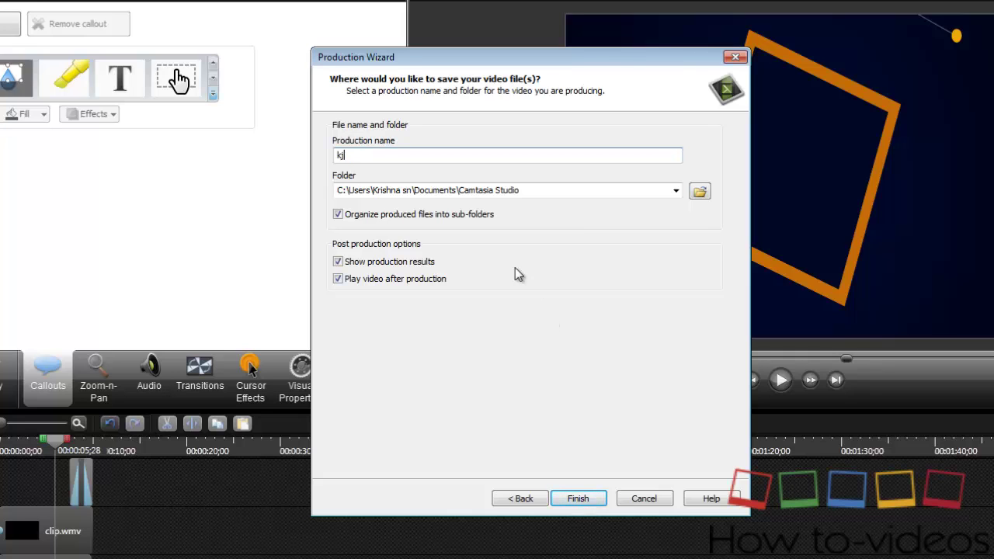
key("Return")
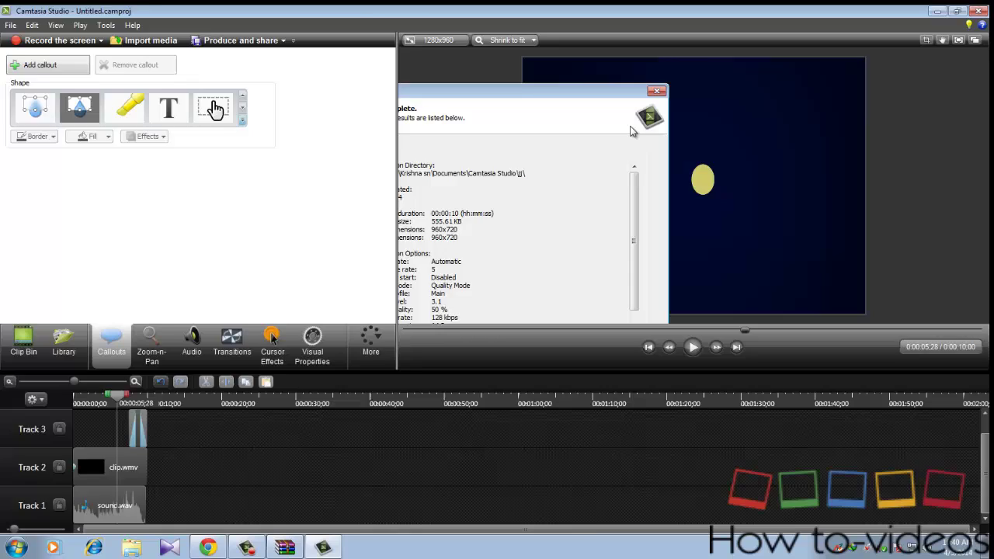
- Open the New intro pack folder and preview the glass break template intro
left_click(937, 11)
double_click(210, 237)
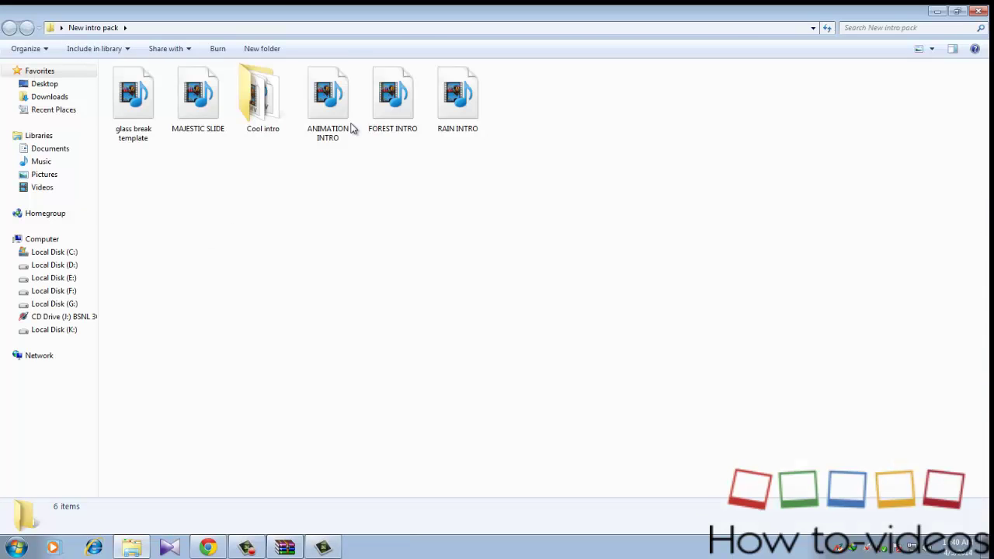
double_click(136, 121)
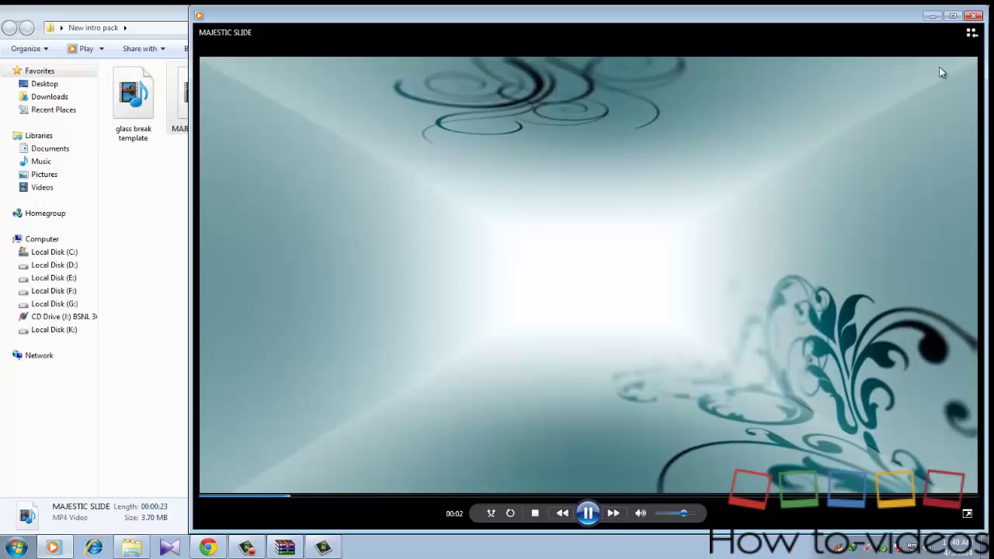
left_click(973, 16)
- Preview the ANIMATION INTRO and FOREST INTRO videos in Media Player
double_click(333, 108)
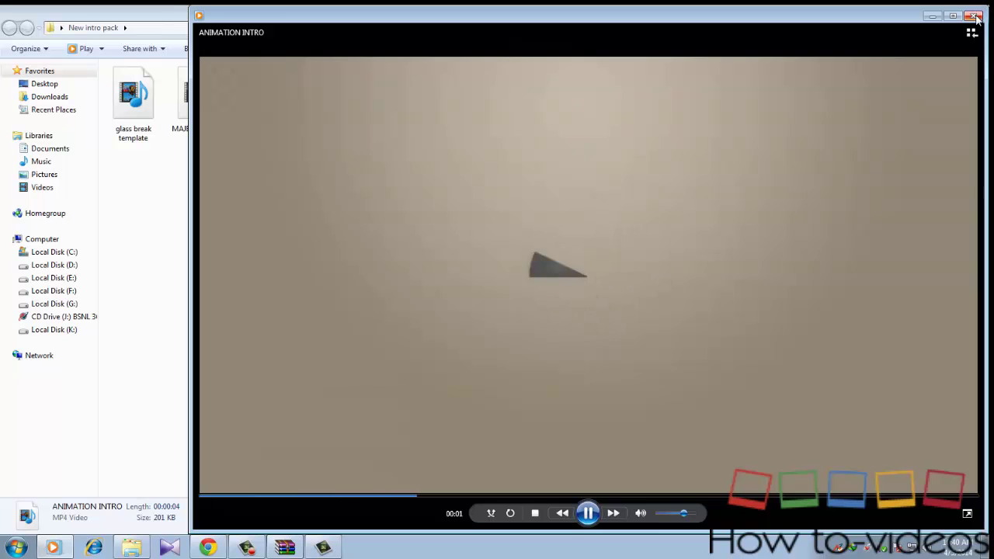
left_click(977, 16)
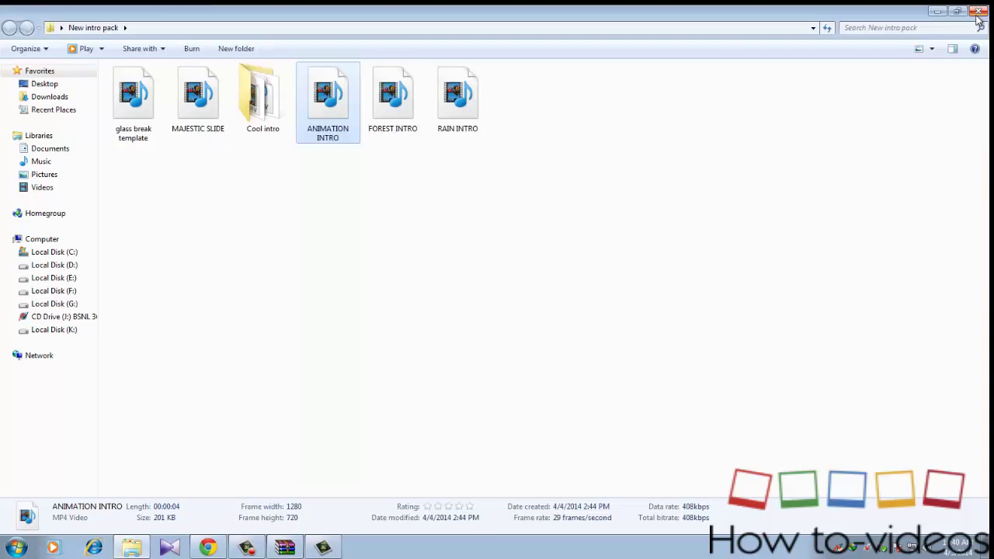
double_click(392, 98)
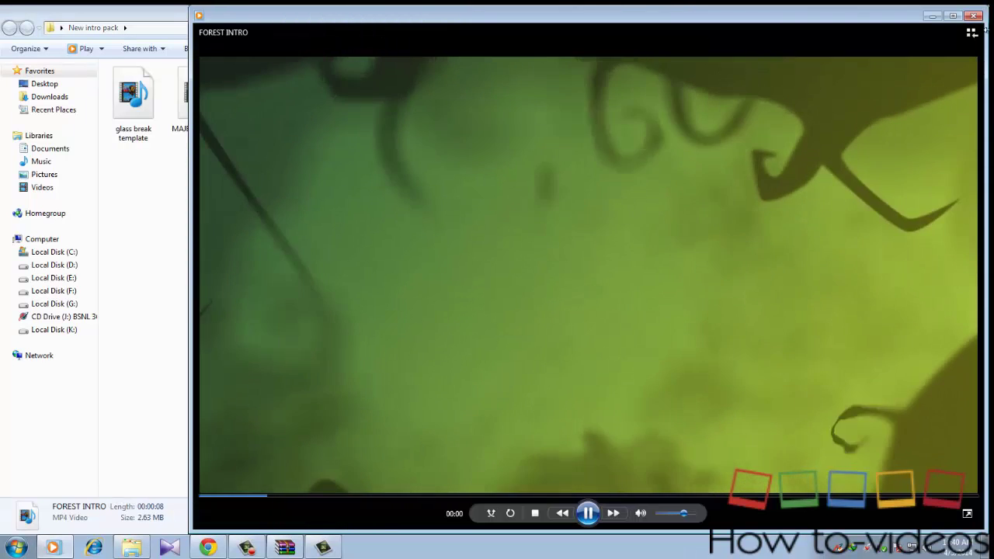
left_click(974, 16)
- Select the Cool intro folder, RAIN INTRO and glass break template items, then clear the selection
left_click(599, 289)
left_click(278, 122)
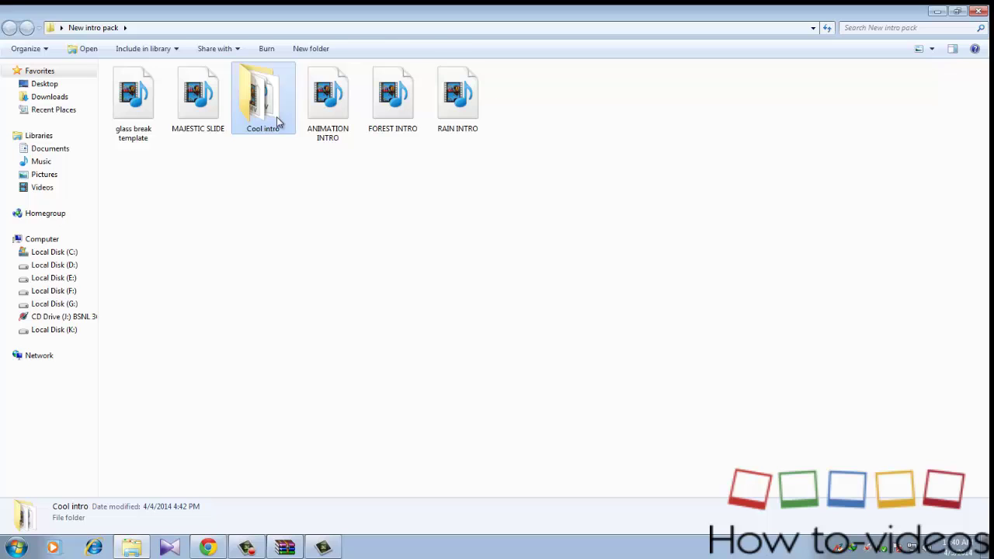
left_click(455, 127)
left_click(140, 120)
left_click(263, 175)
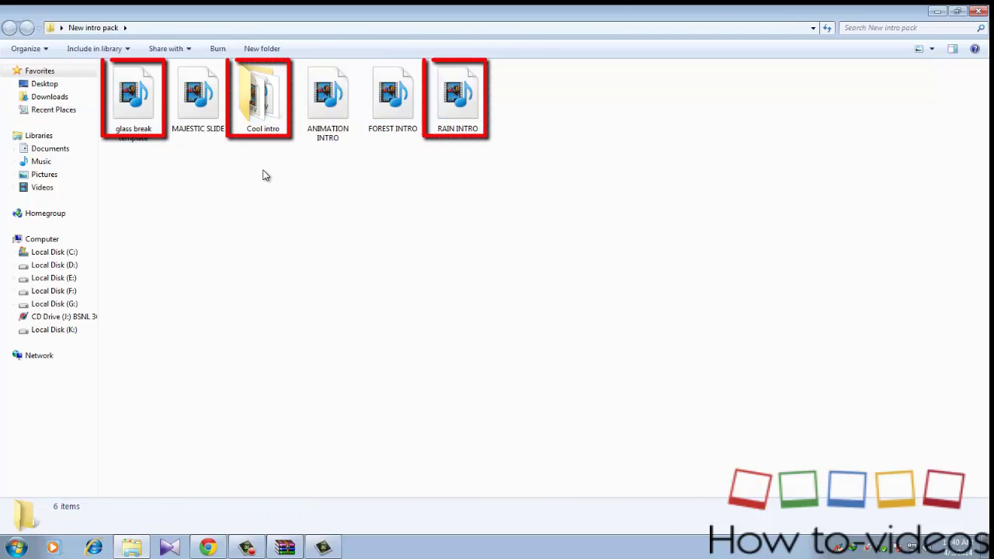
- Close the New intro pack folder window, revealing the WinRAR New intro pack.rar archive
left_click(980, 11)
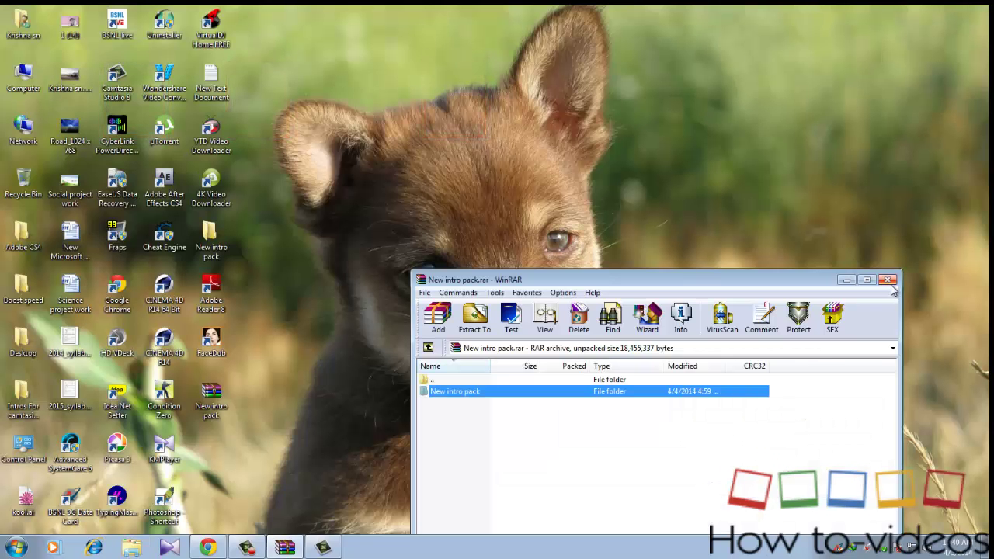